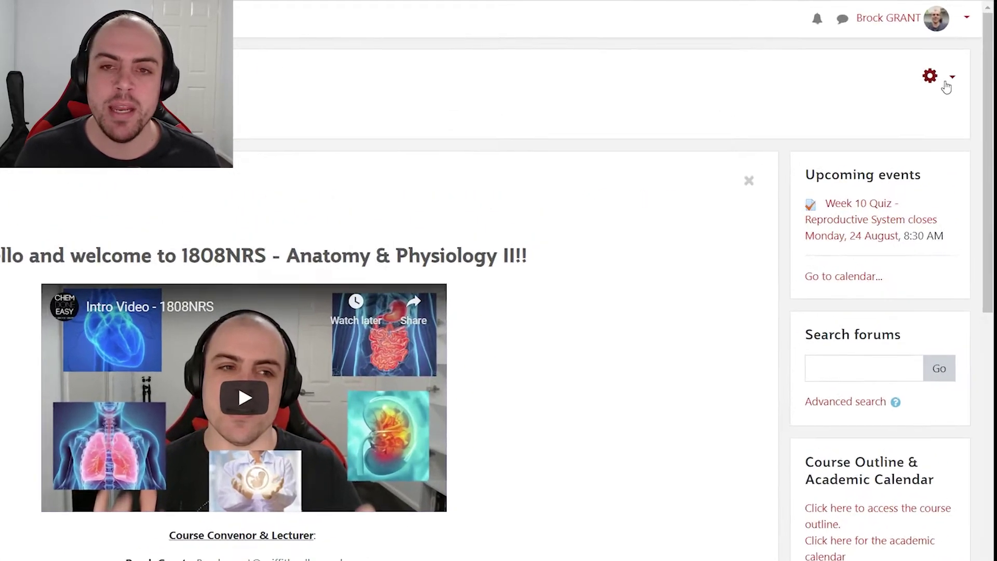
Step: Open the course's question bank through the full course administration page and go to its question categories
click(961, 67)
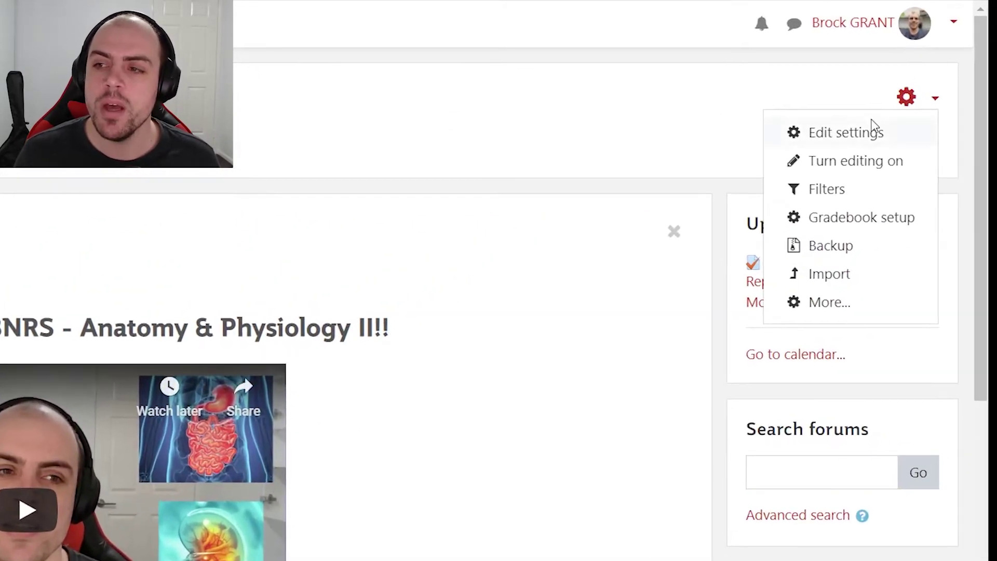
click(830, 302)
scroll(329, 181, down, 2)
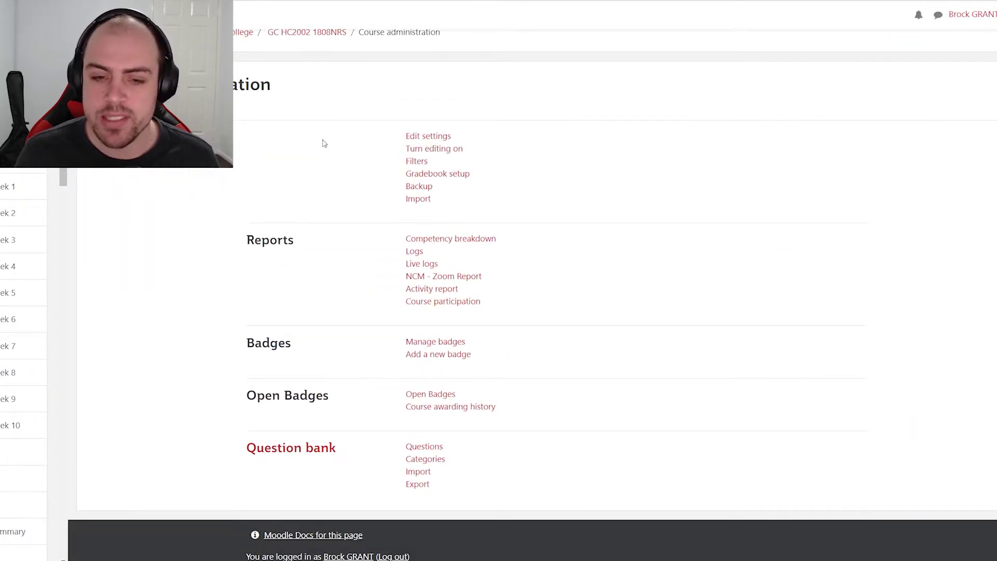
scroll(322, 143, down, 1)
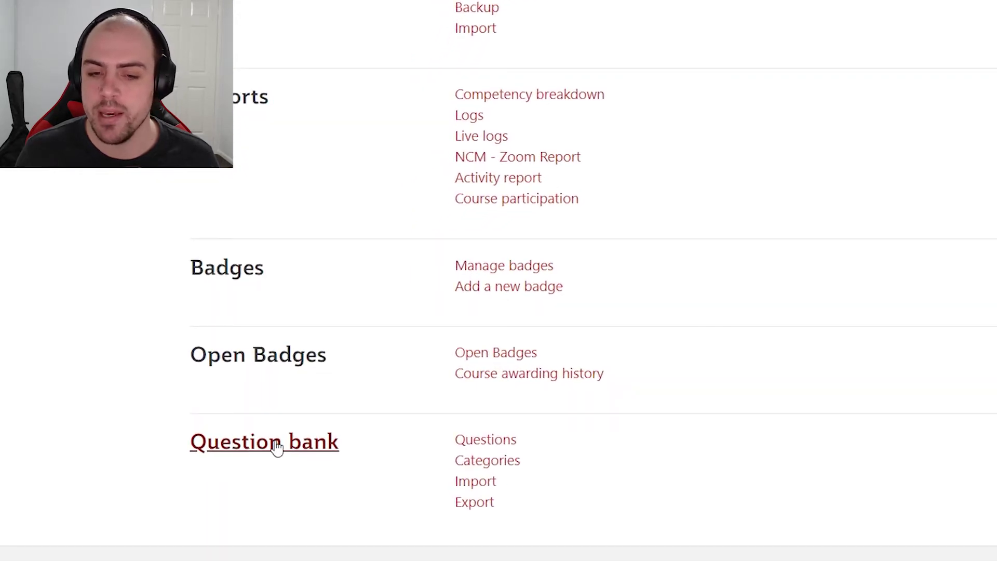
click(277, 448)
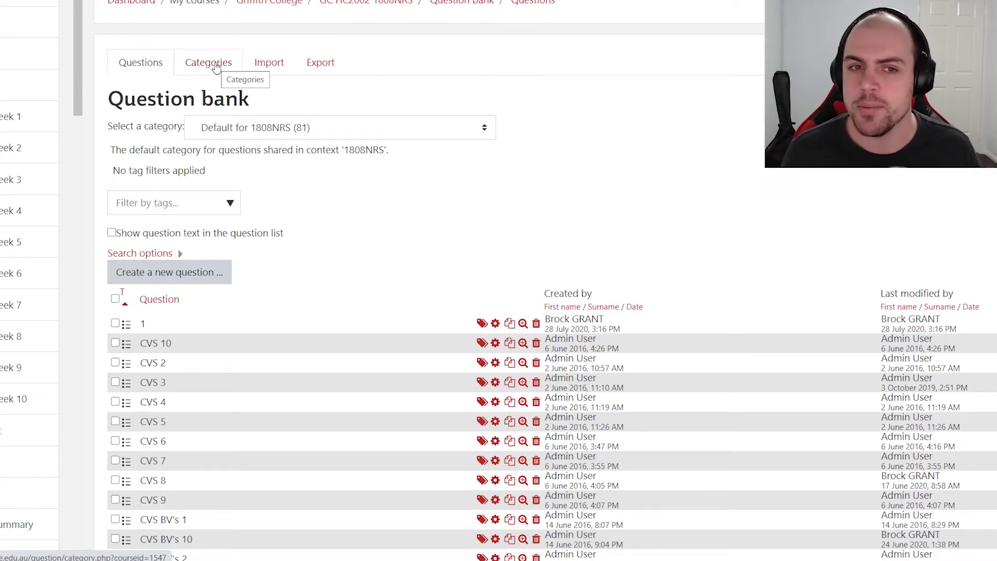
click(208, 66)
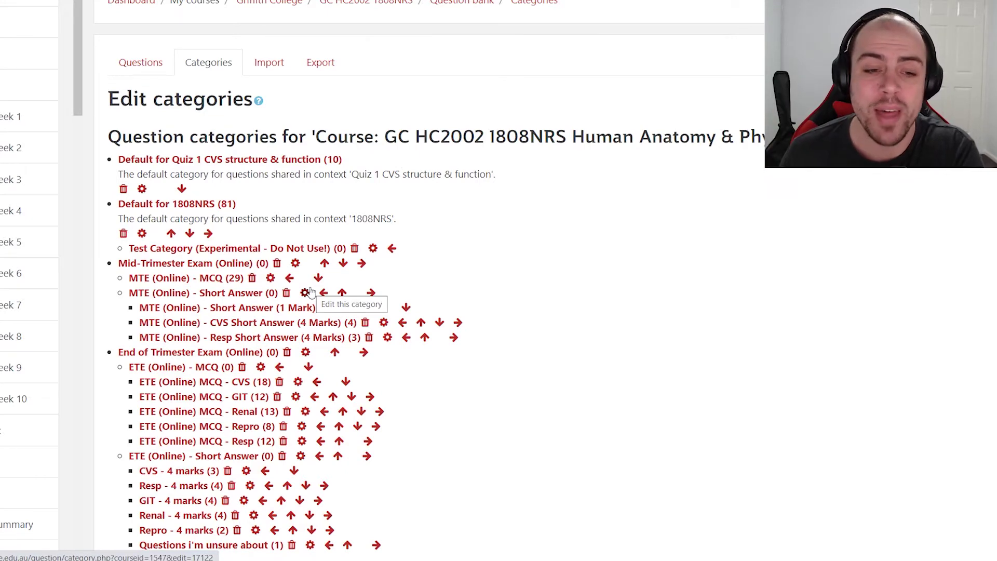
Step: Add a question category named "Moodle Demonstration - End of Trimester Exam!" under the parent "Top for GC HC2002 1808NRS Human Anatomy & Physiology 2"
scroll(308, 292, down, 8)
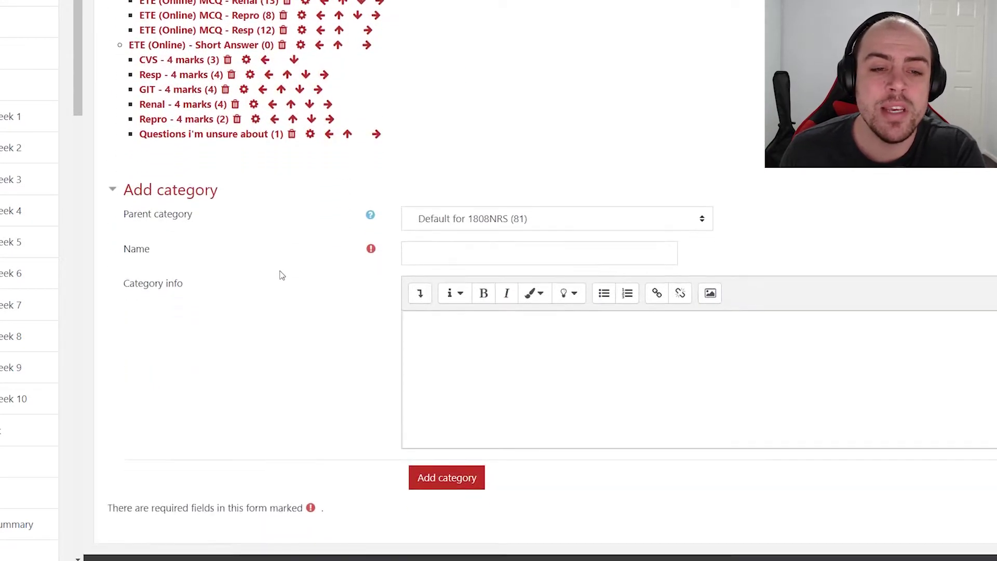
scroll(280, 275, down, 2)
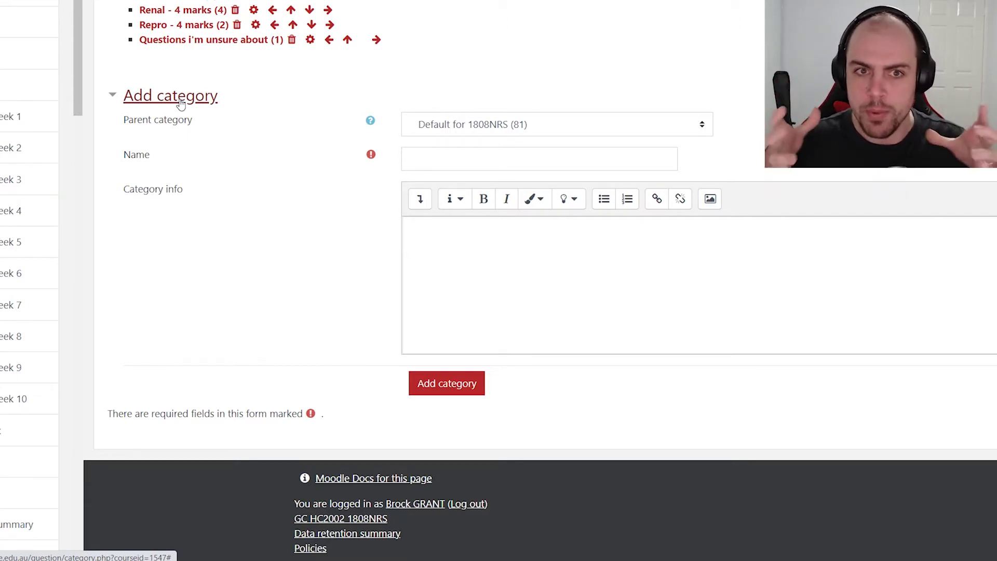
click(479, 130)
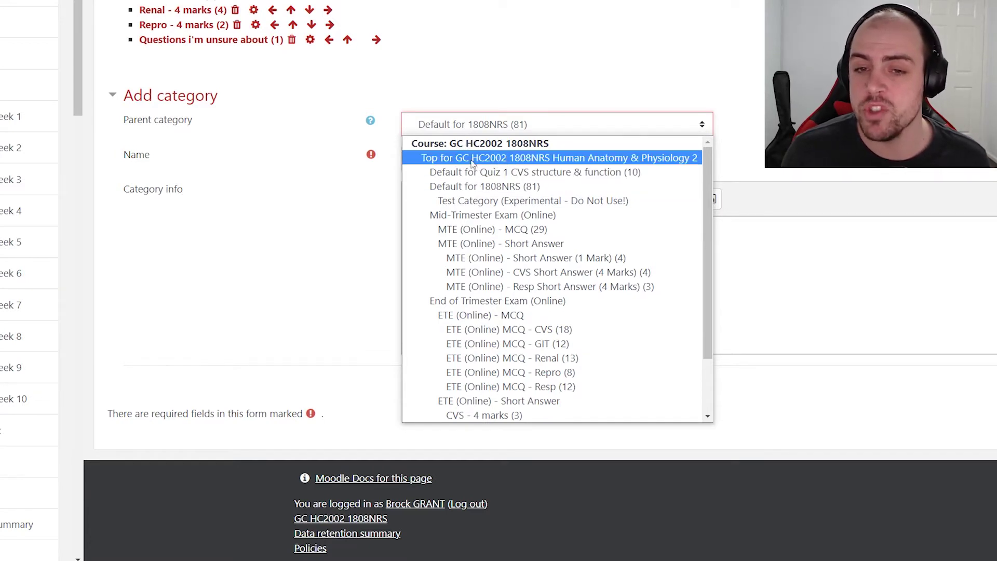
click(524, 156)
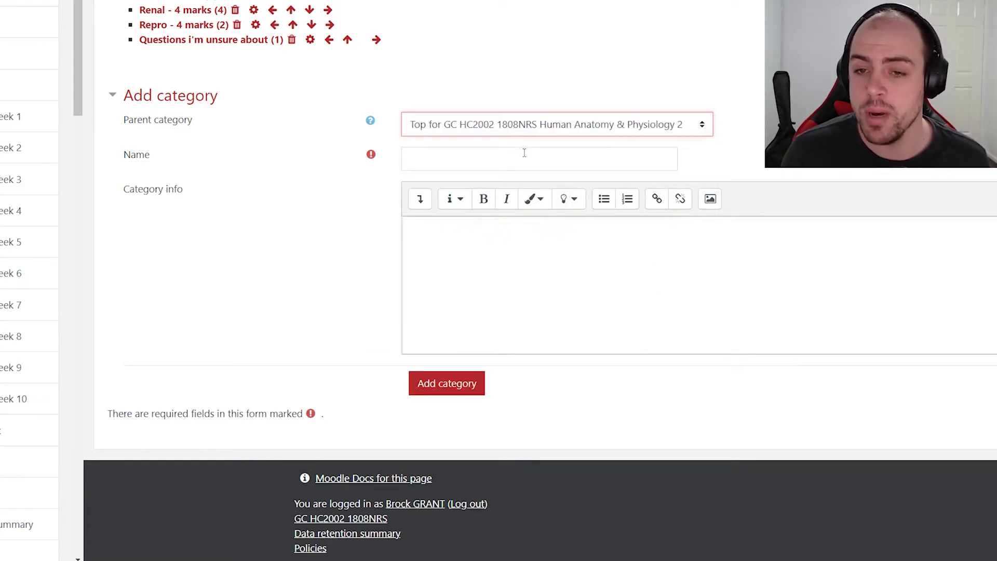
click(462, 164)
text(Moodle Demonstration - Encx)
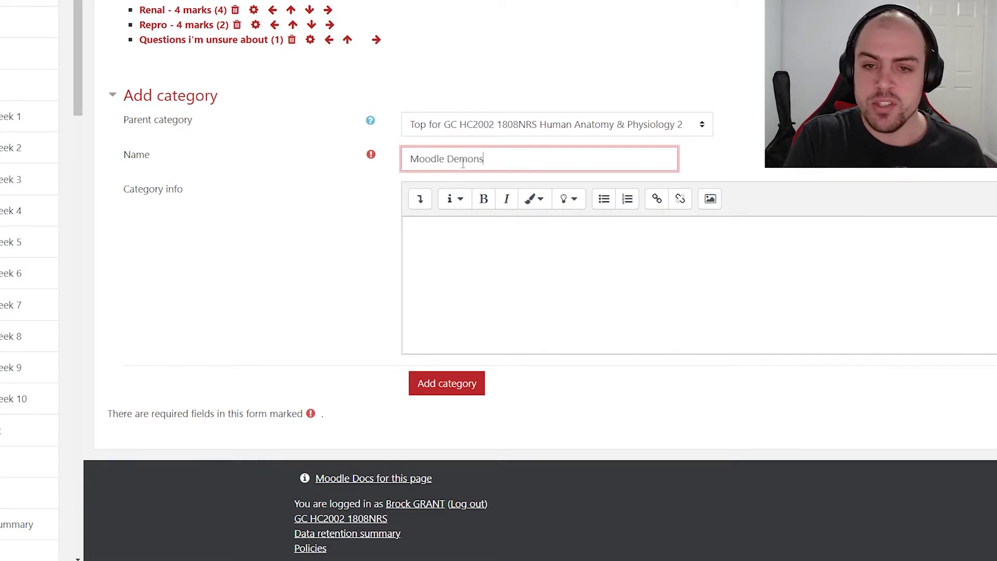
key(BackSpace)
key(BackSpace)
text(d of Trimester Exam!)
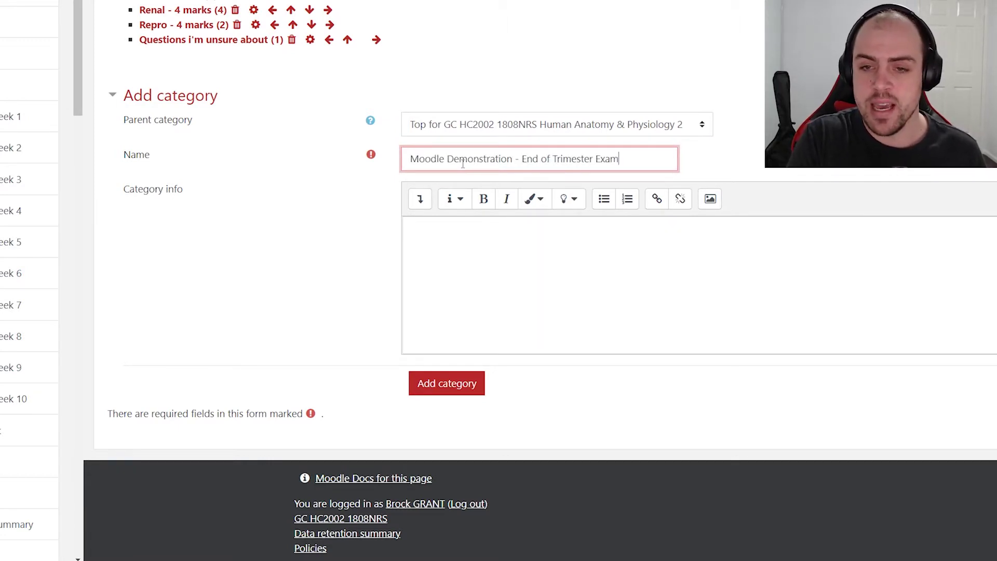
click(462, 384)
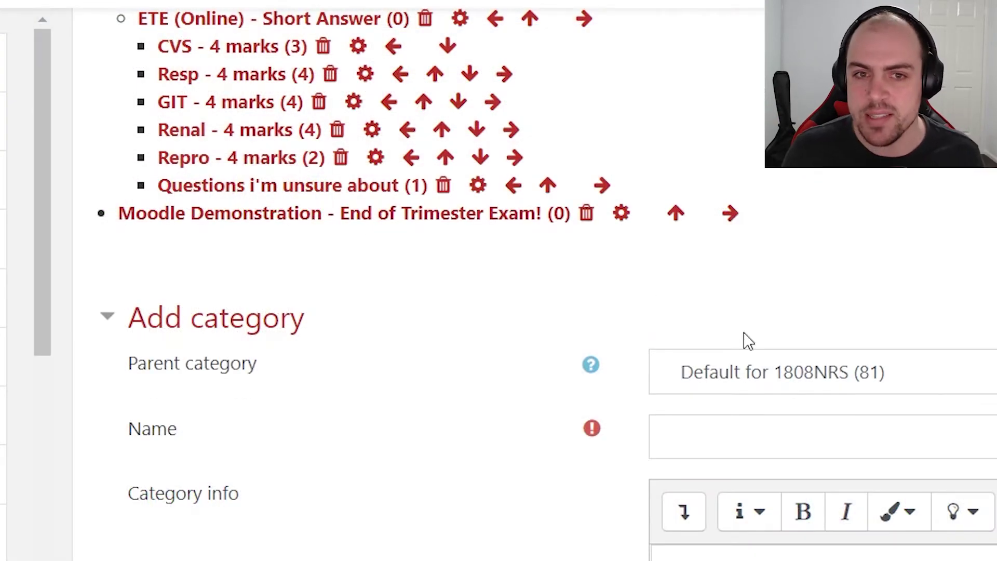
Step: Add a subcategory named "EoT - Multiple Choice Section" under the parent category "Moodle Demonstration - End of Trimester Exam!"
click(808, 387)
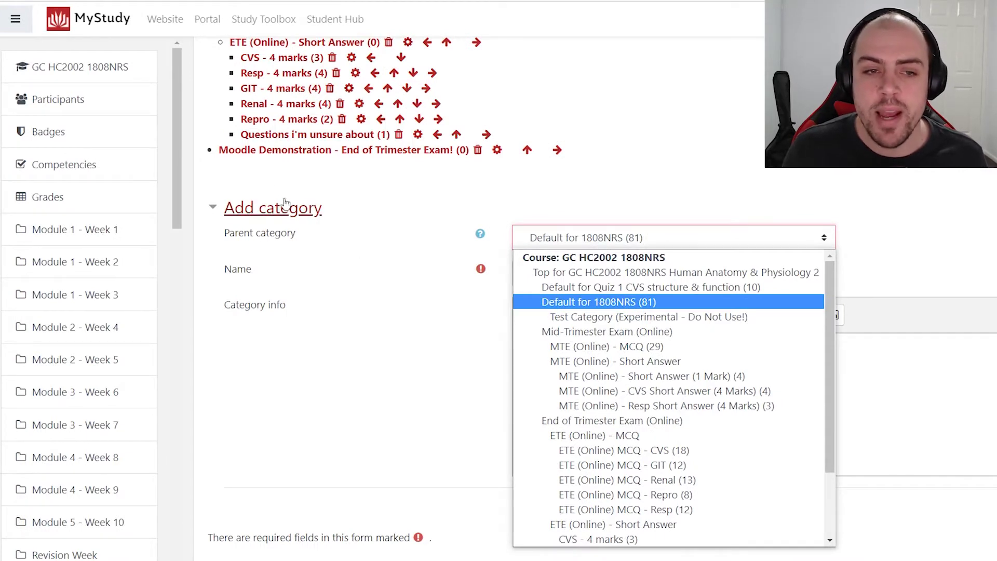
click(459, 328)
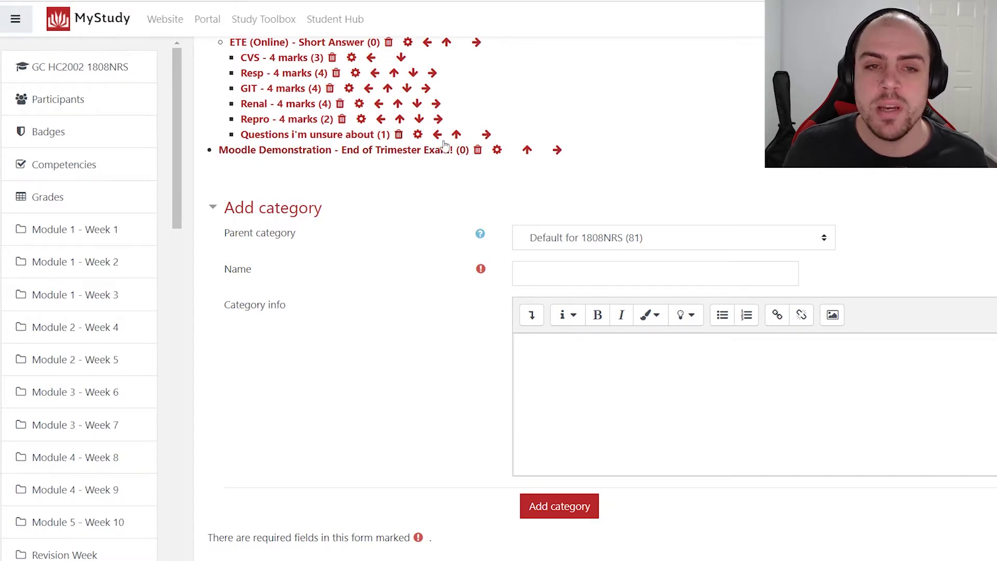
click(545, 238)
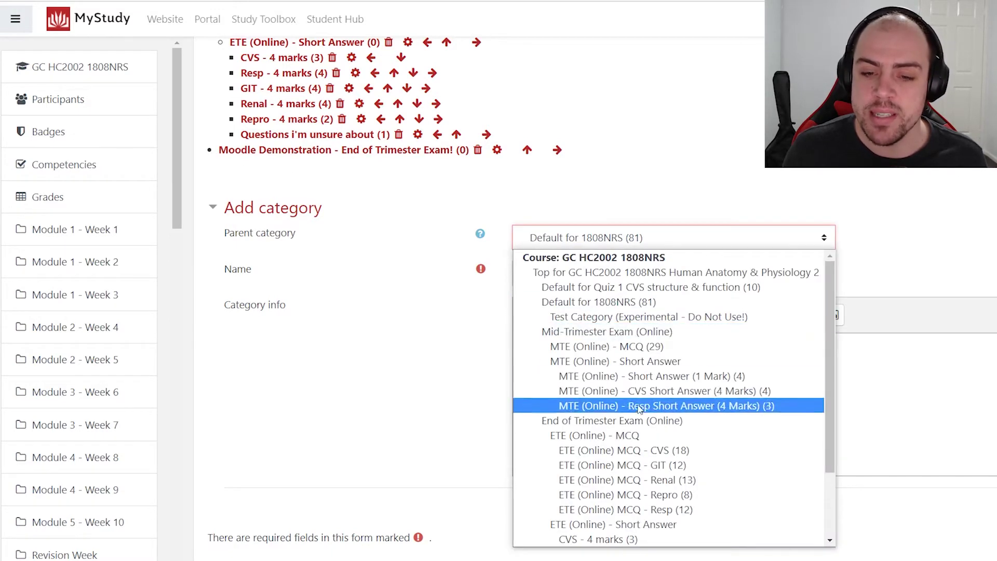
scroll(659, 482, down, 2)
click(659, 537)
click(561, 279)
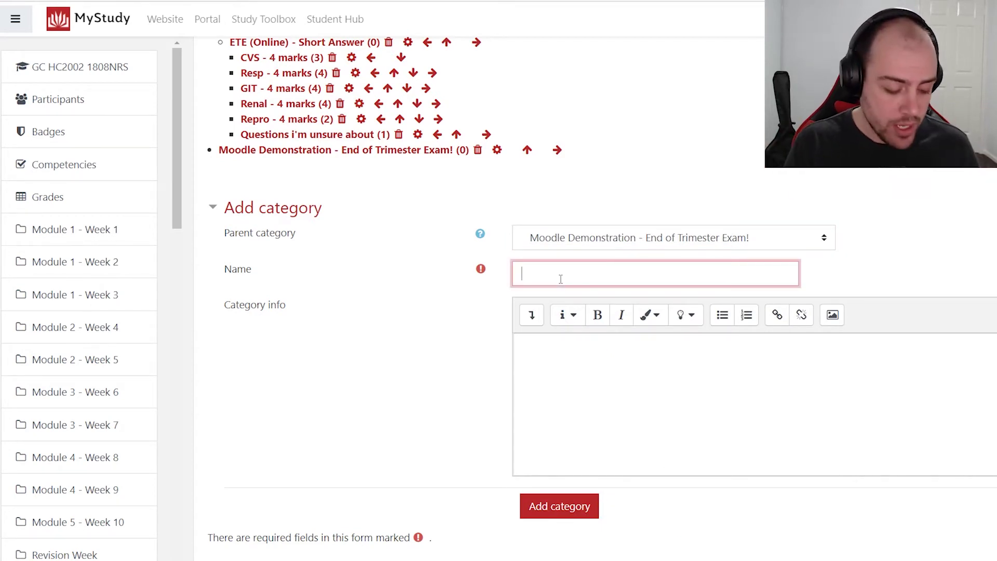
text(Multiple Choice Section)
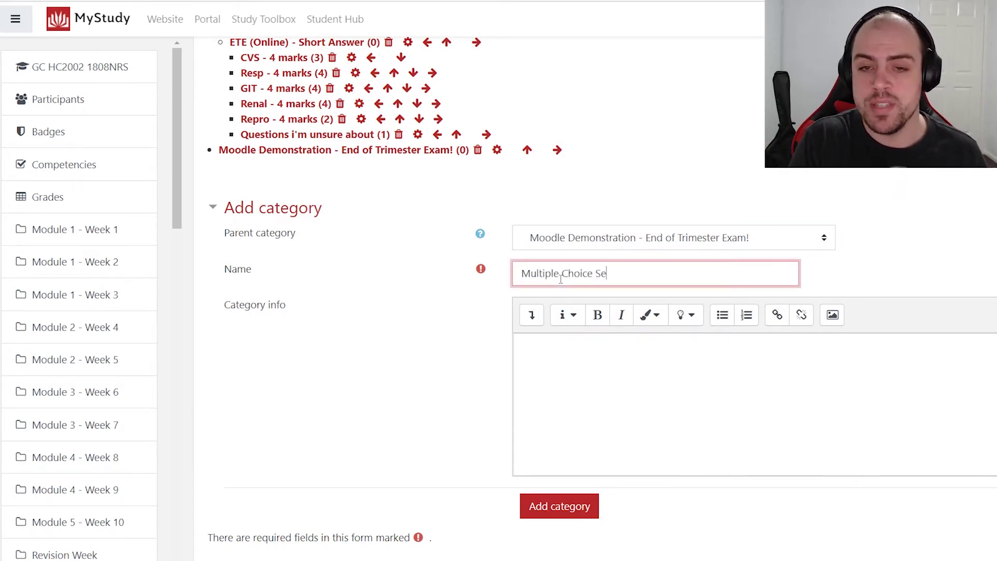
key(Home)
text(EoT)
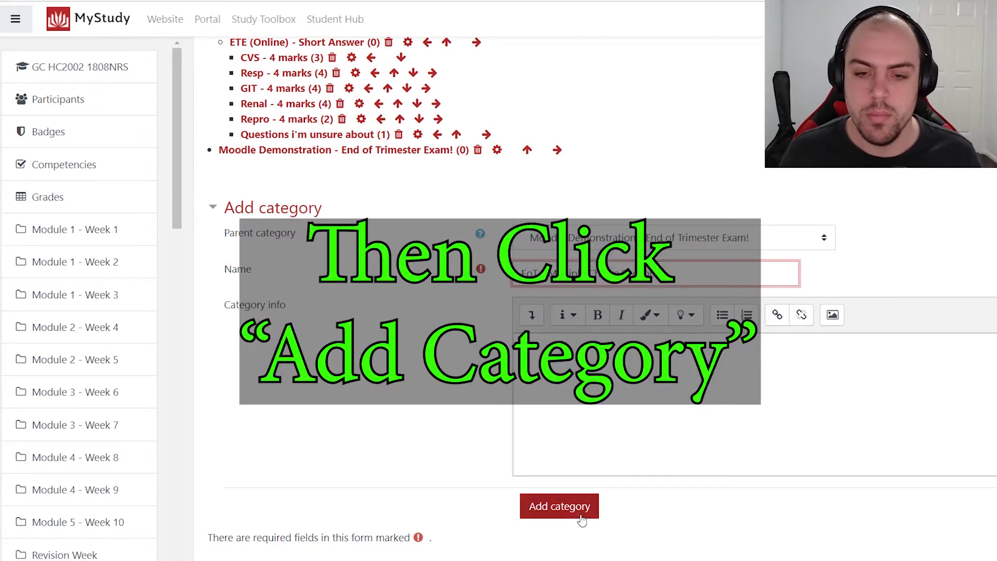
click(582, 519)
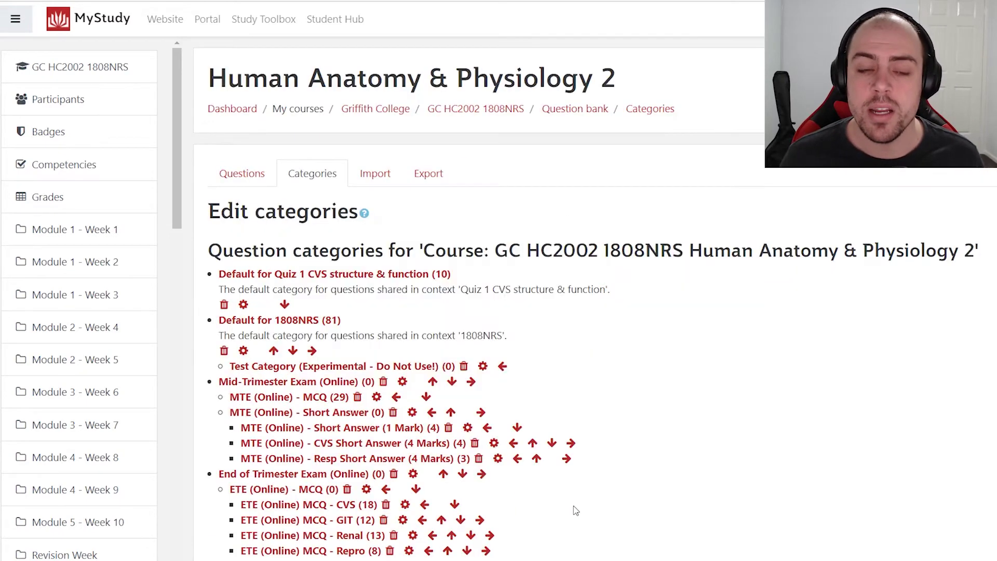
Step: Add a subcategory named "MCQ - CVS" under the parent category "EoT - Multiple Choice Section"
scroll(586, 472, down, 9)
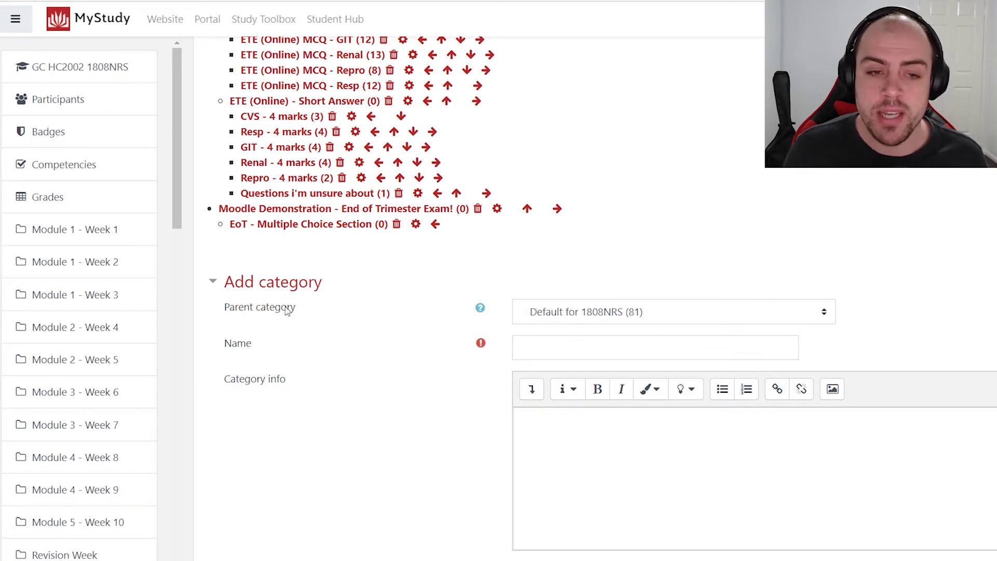
click(601, 317)
scroll(602, 317, down, 1)
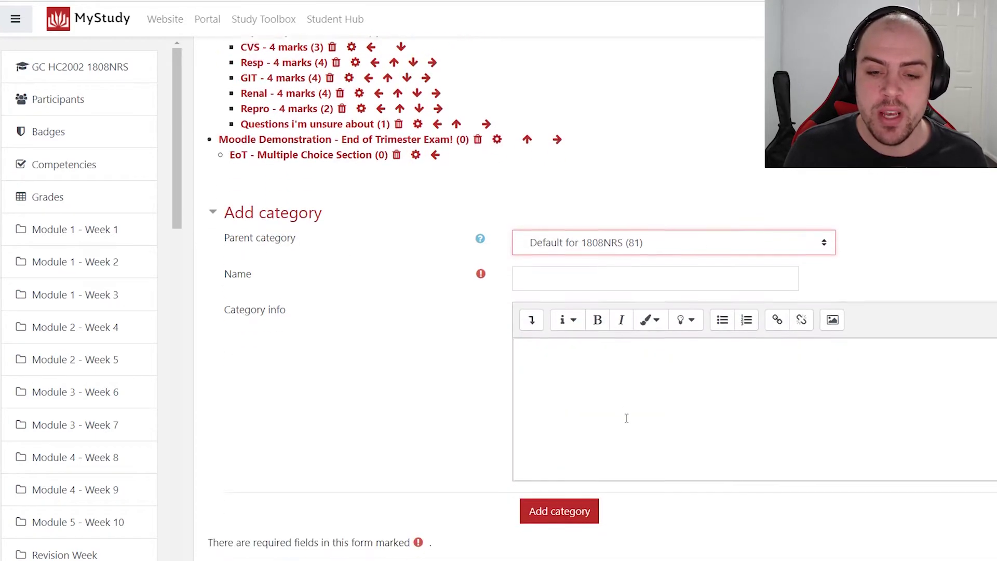
click(602, 238)
scroll(658, 384, down, 5)
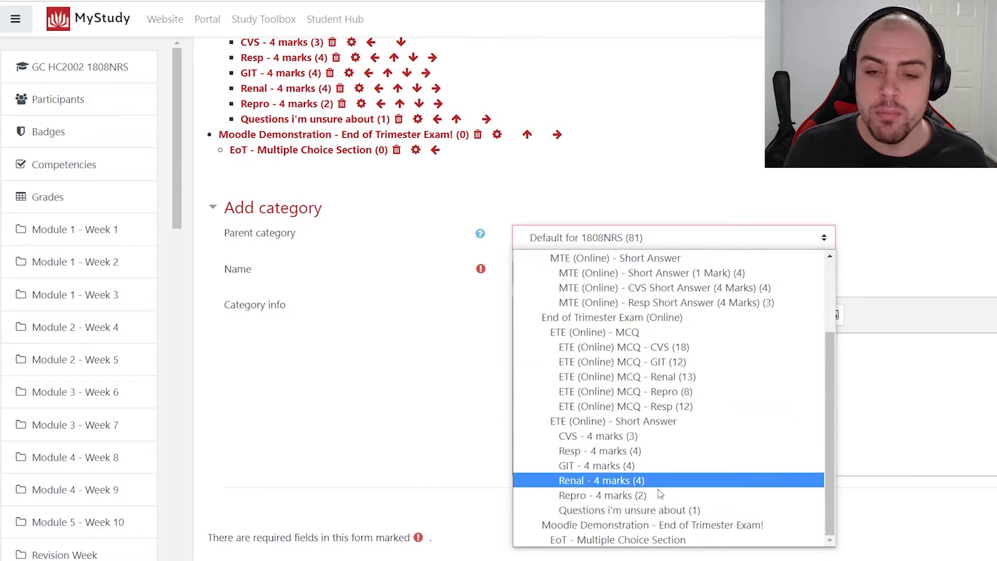
click(661, 540)
click(568, 271)
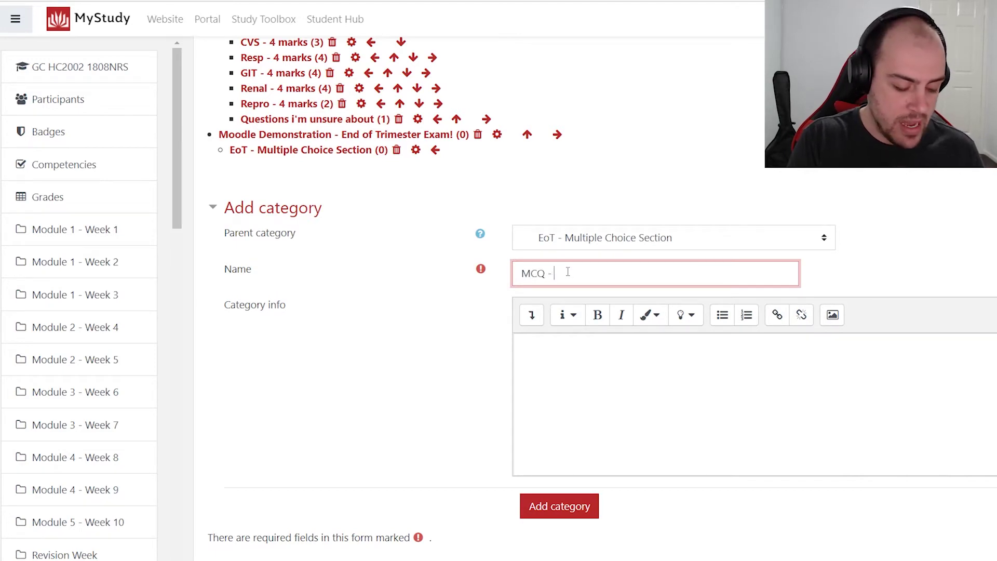
click(577, 519)
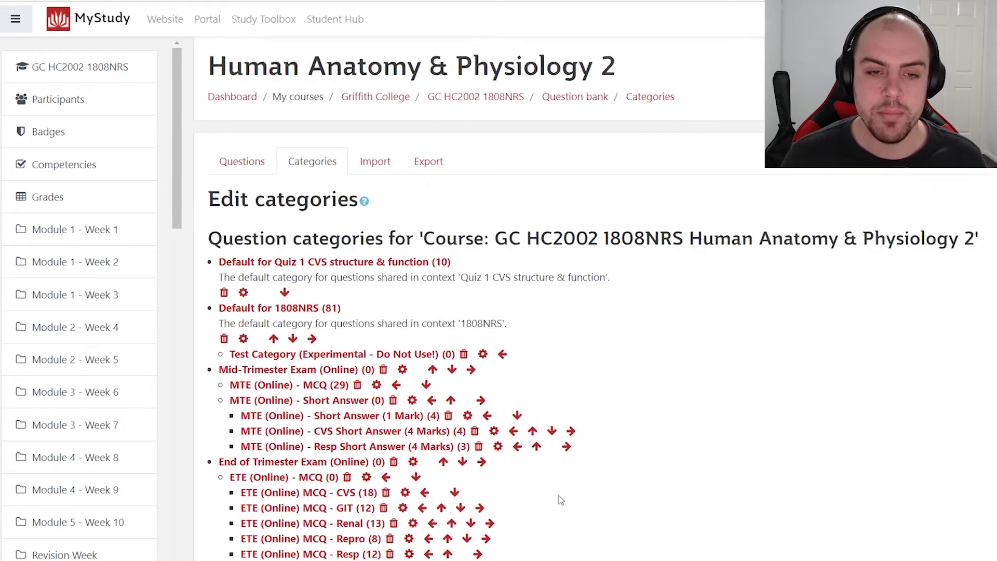
Step: Add a subcategory named "MCQ - Resp" under the parent category "EoT - Multiple Choice Section"
scroll(521, 466, down, 15)
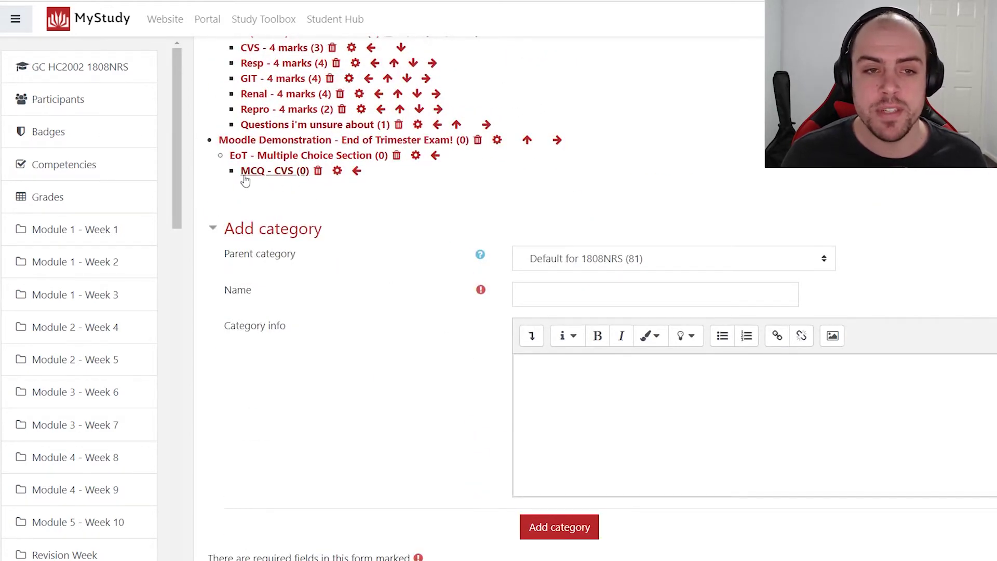
drag(240, 172, 291, 176)
click(571, 296)
text(MCQ - Resp)
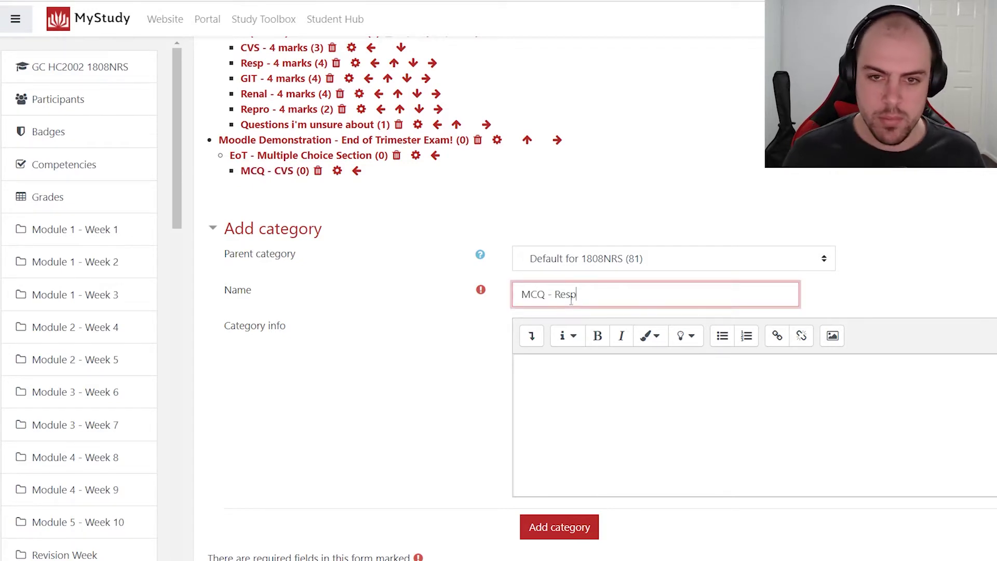
click(675, 258)
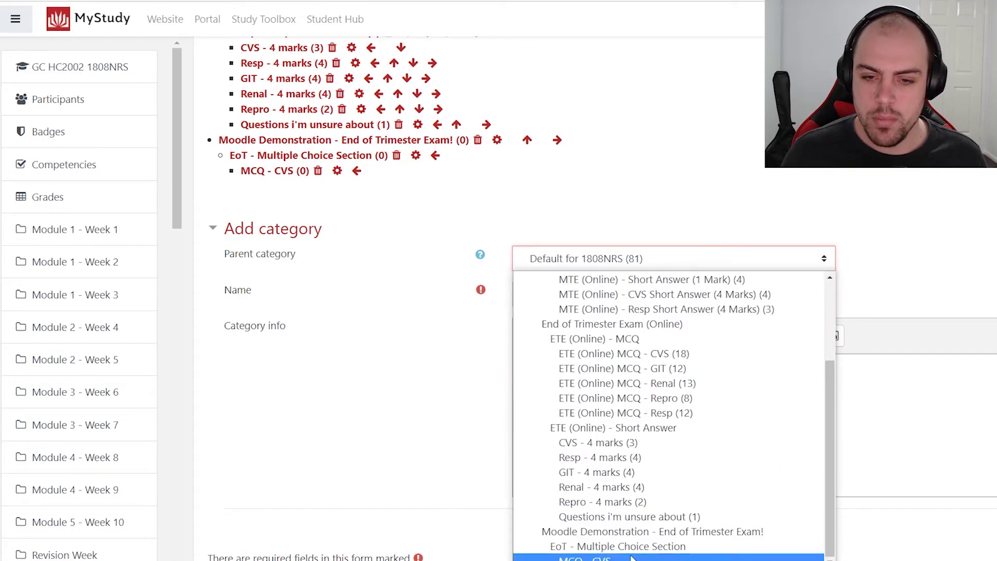
click(608, 545)
click(571, 526)
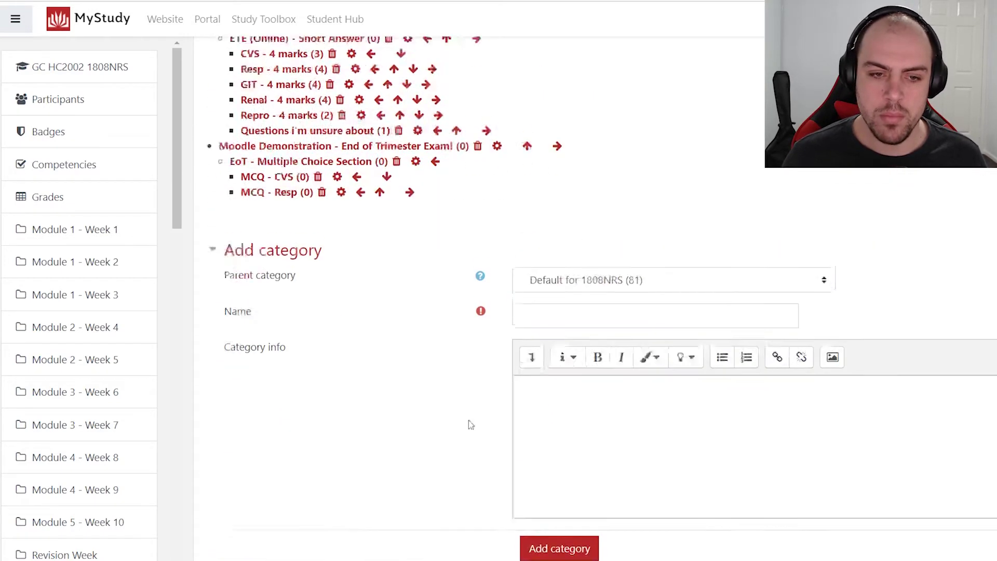
Step: Add a subcategory named "MCQ - GIT" under the parent category "EoT - Multiple Choice Section"
click(649, 269)
click(600, 543)
click(592, 310)
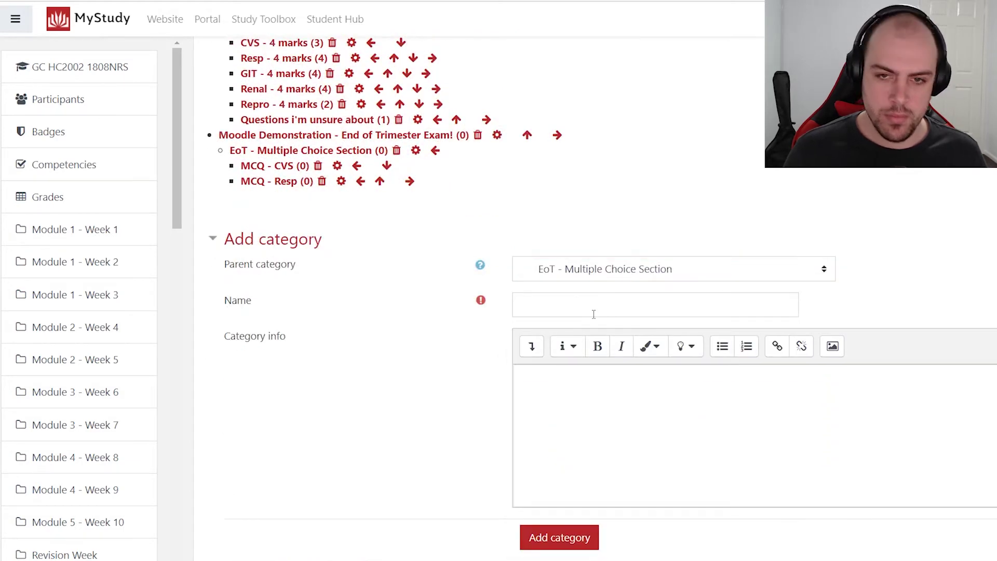
text(MCQ - GIT)
click(559, 538)
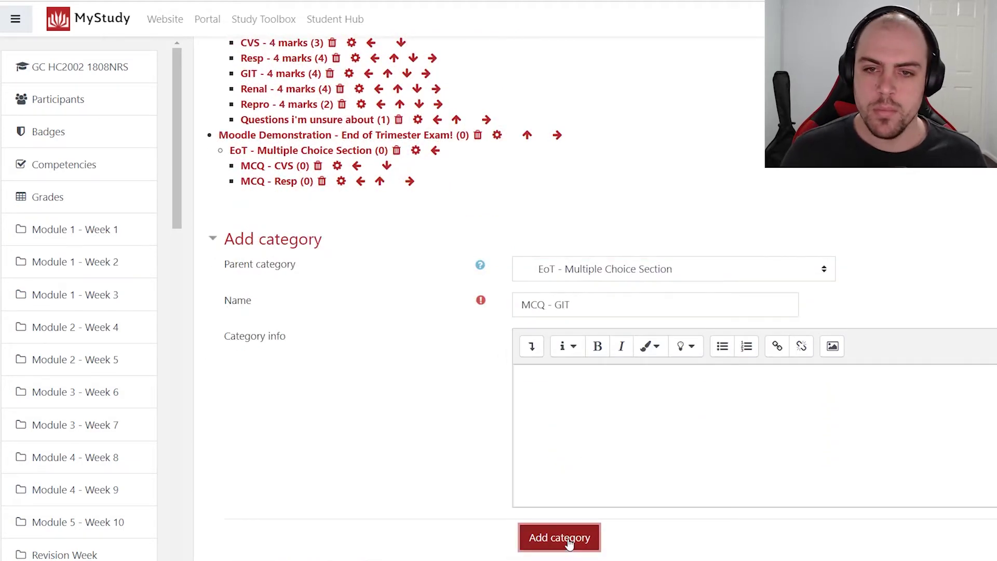
Step: Add a subcategory named "MCQ - Renal" under the parent category "EoT - Multiple Choice Section"
click(571, 289)
click(599, 543)
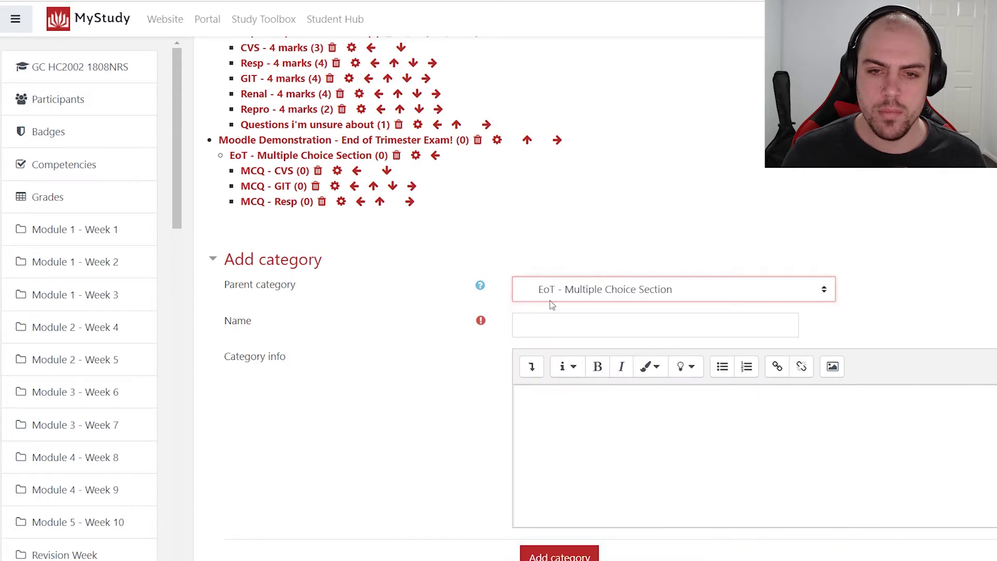
click(547, 326)
text(MCQ - Ren)
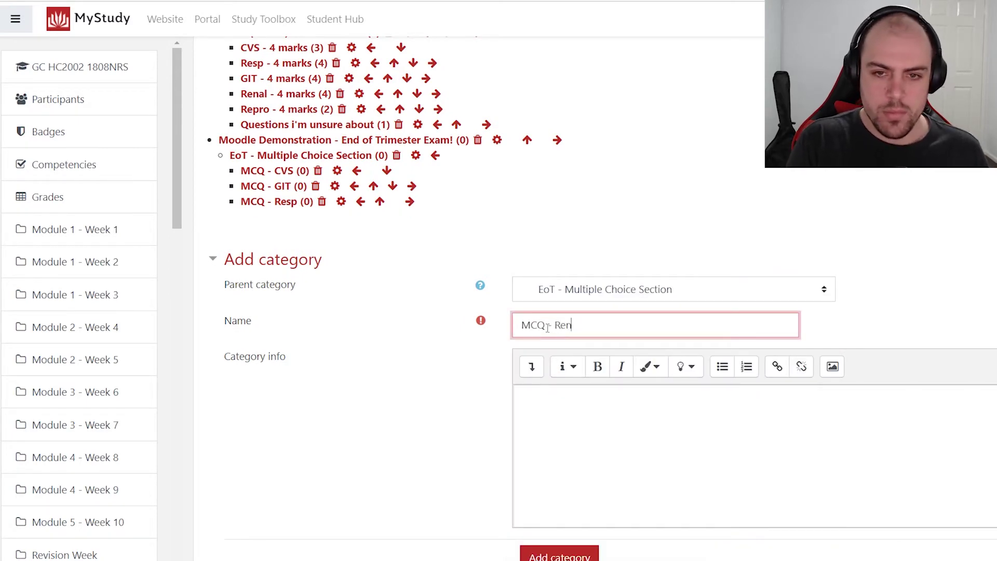
click(559, 554)
Step: Add a subcategory named "MCQ - Reproduction" under the parent category "EoT - Multiple Choice Section"
scroll(571, 312, down, 9)
click(571, 373)
scroll(623, 467, down, 5)
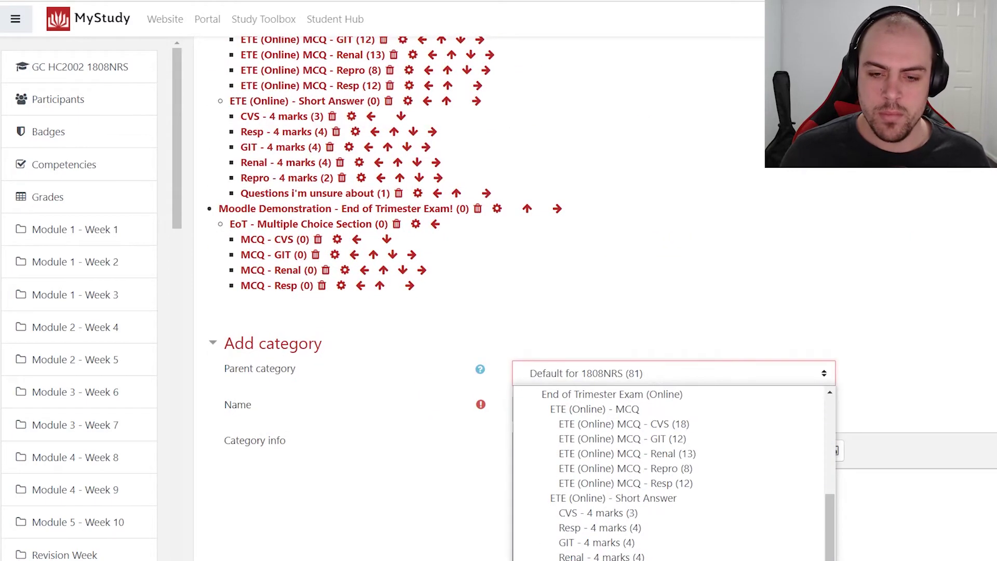
click(600, 543)
click(564, 408)
text(MCQ - Reproduction)
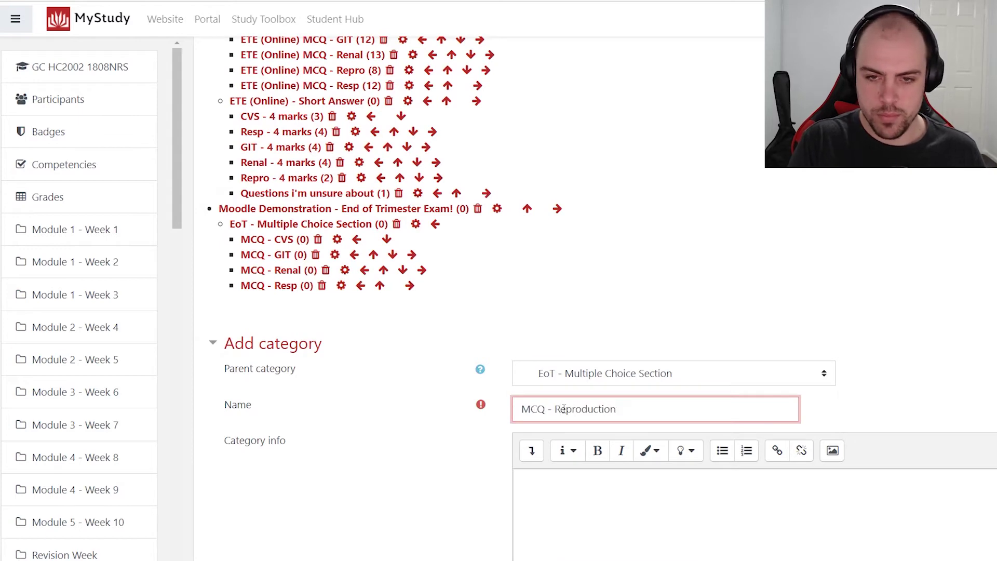
key(Return)
scroll(549, 418, down, 9)
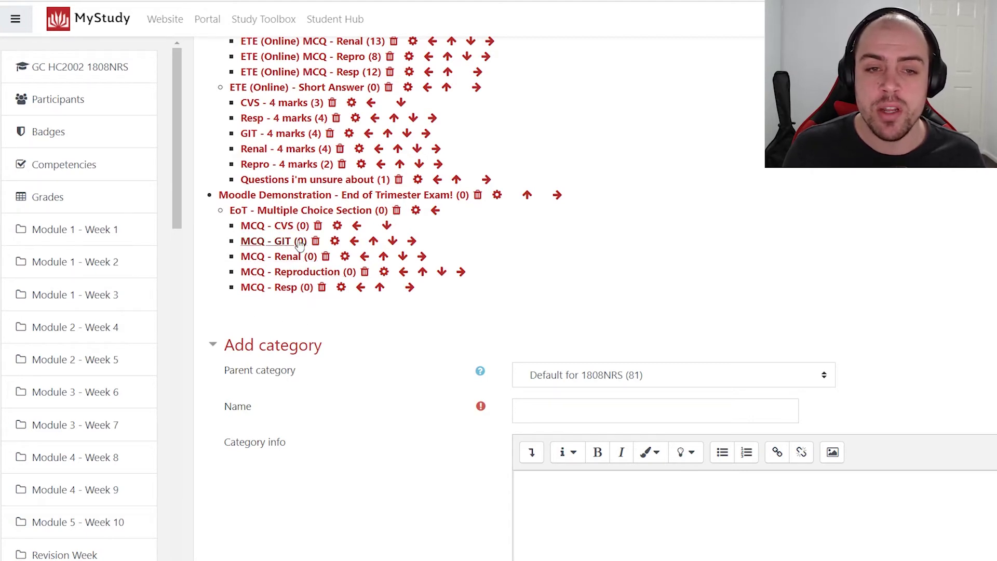
Step: Reorder the multiple choice subcategories by moving MCQ - GIT down one place, below MCQ - Renal
click(393, 244)
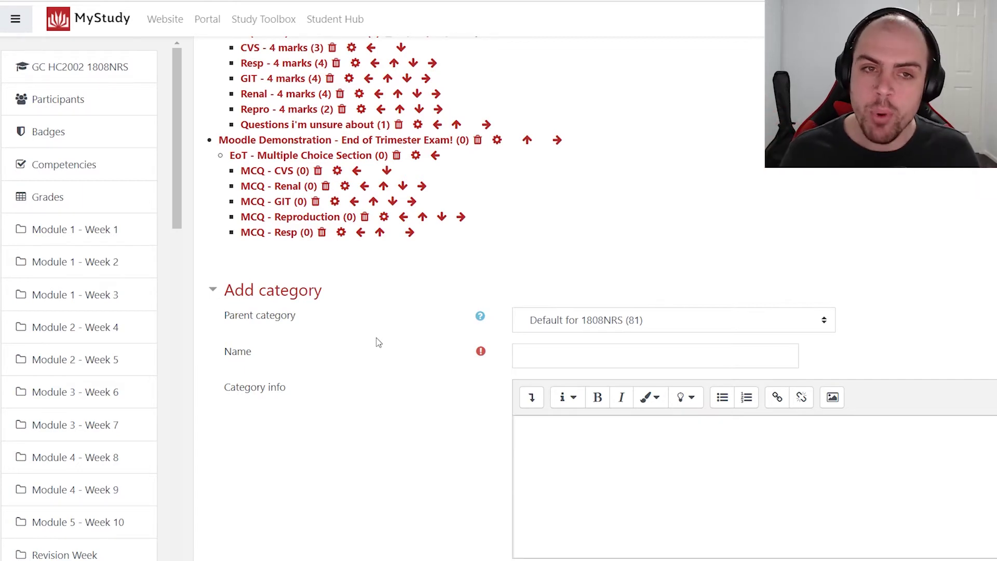
Step: Examine the file format and general options for importing questions, and check the demonstration exam's subcategories in the category list
scroll(403, 367, up, 10)
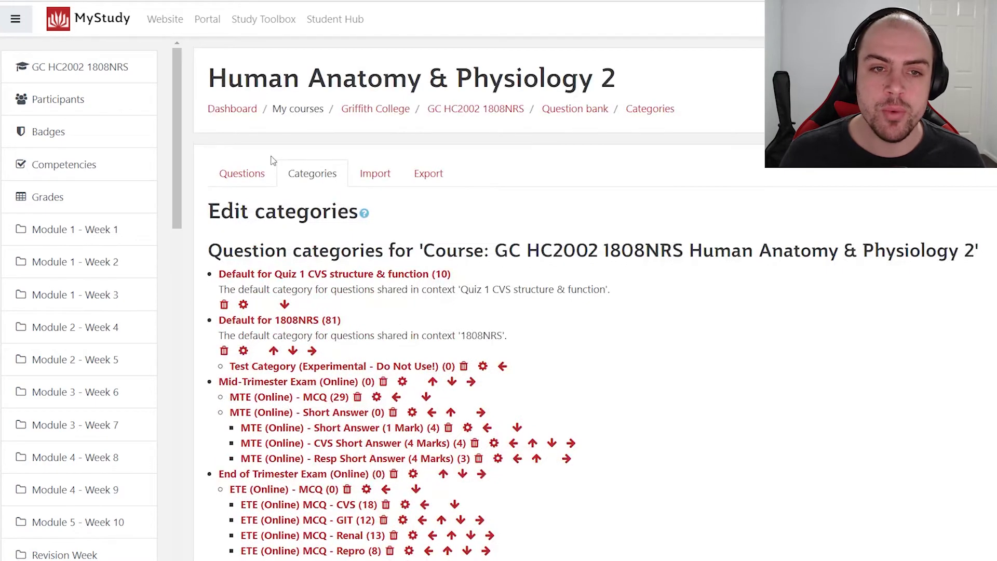
click(367, 179)
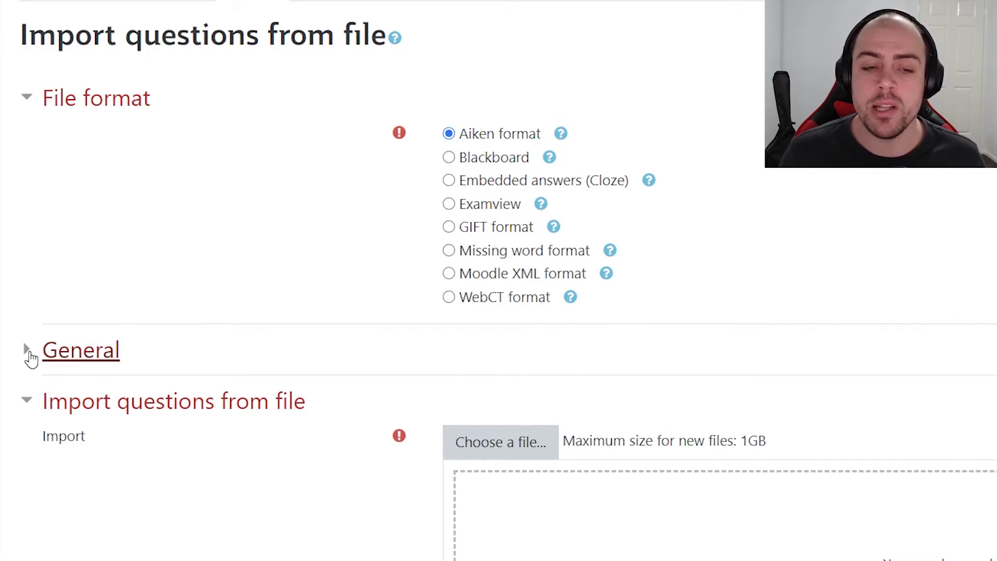
click(32, 358)
scroll(32, 335, down, 2)
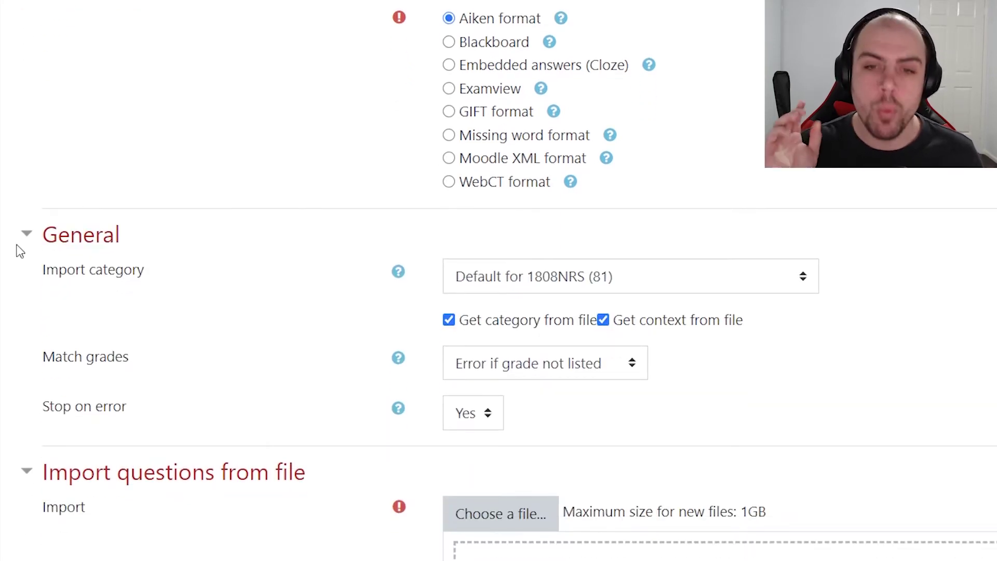
scroll(19, 251, up, 2)
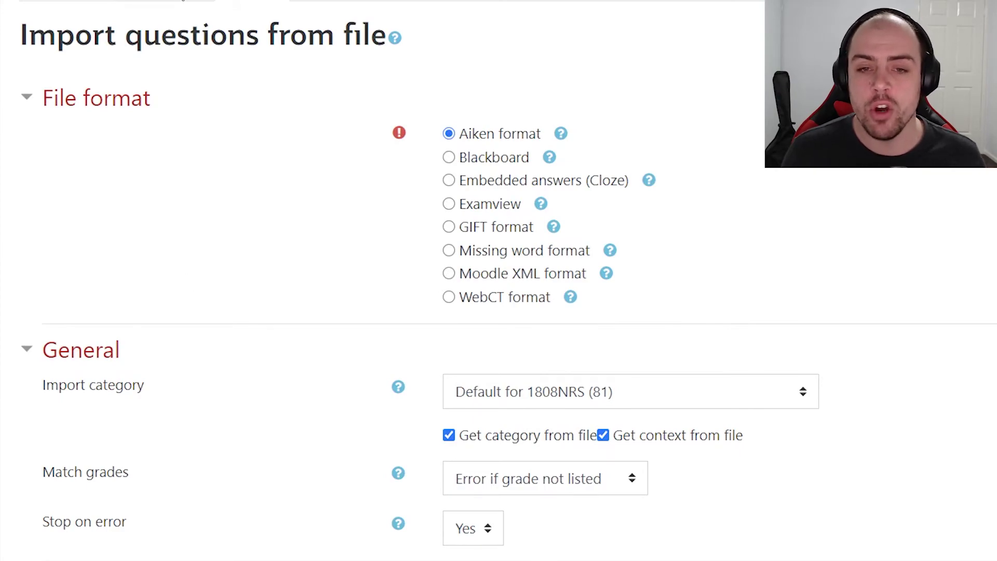
click(176, 2)
scroll(303, 263, down, 8)
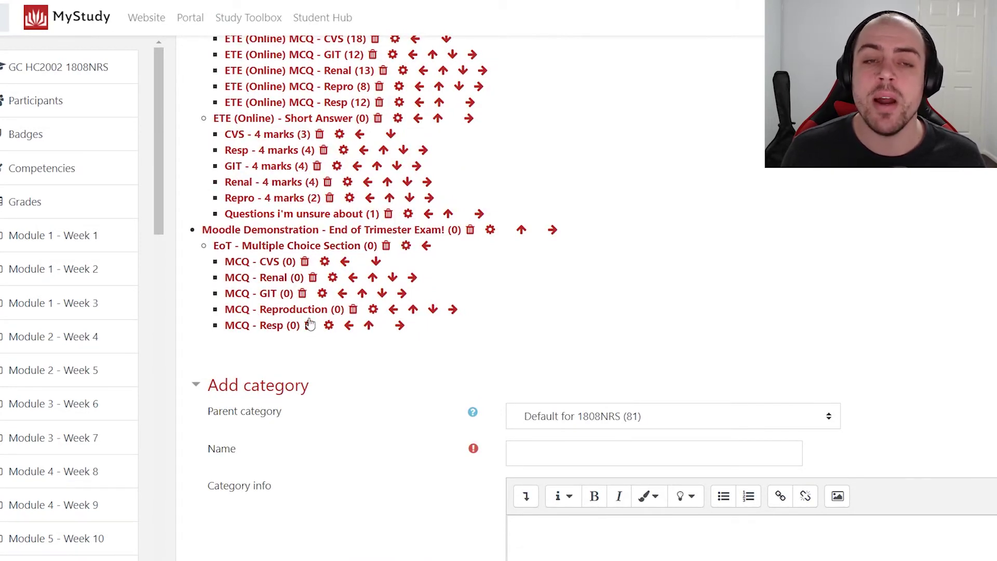
scroll(333, 270, up, 8)
Step: Set up a question import in Aiken format into MCQ - CVS, with the category not taken from the file
click(369, 124)
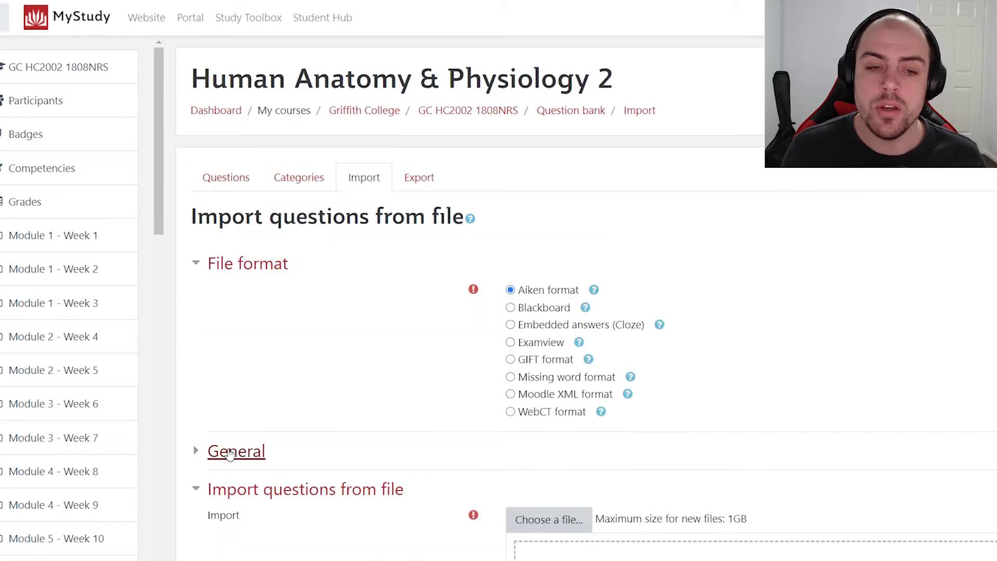
click(229, 452)
scroll(520, 431, down, 3)
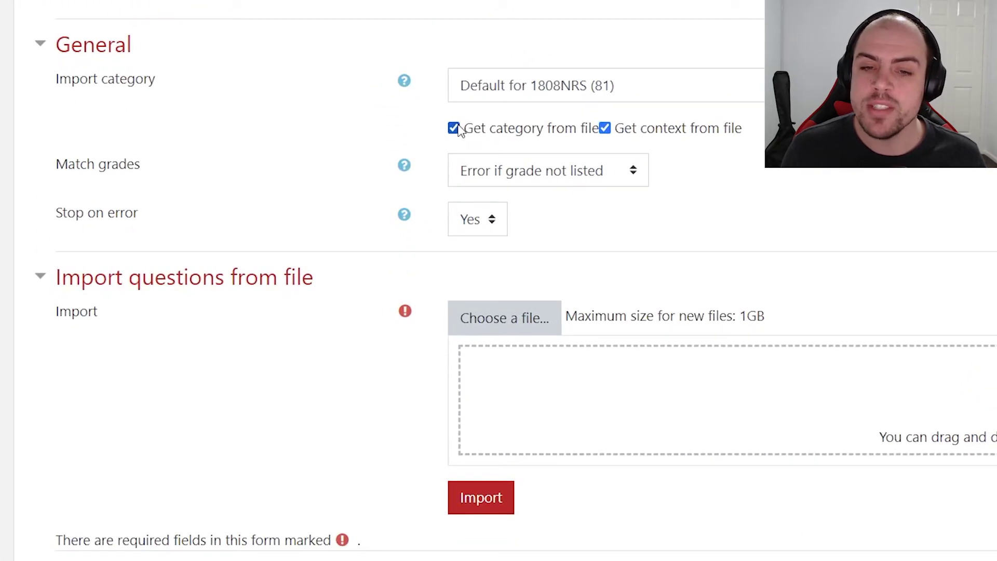
click(488, 273)
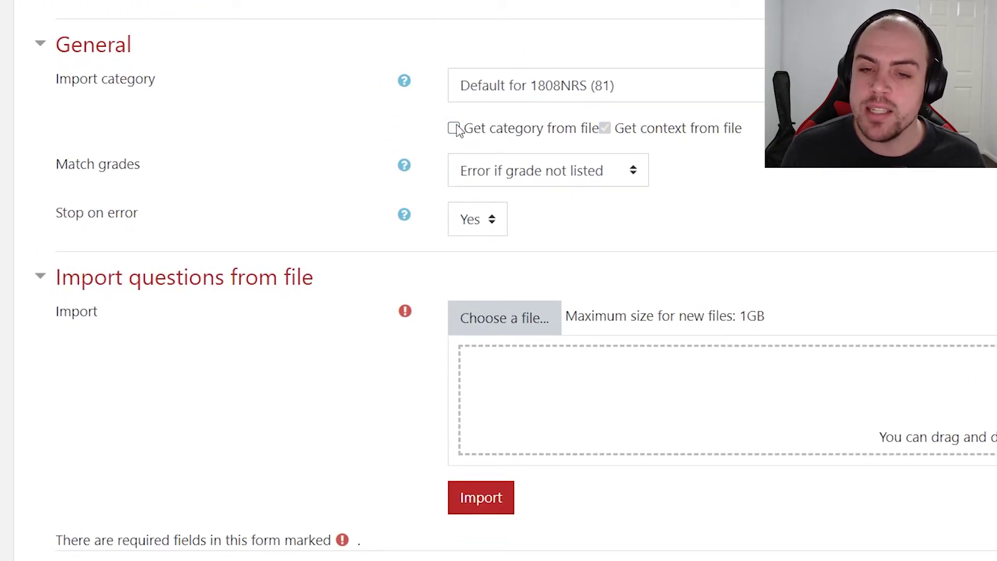
click(530, 89)
scroll(545, 171, down, 5)
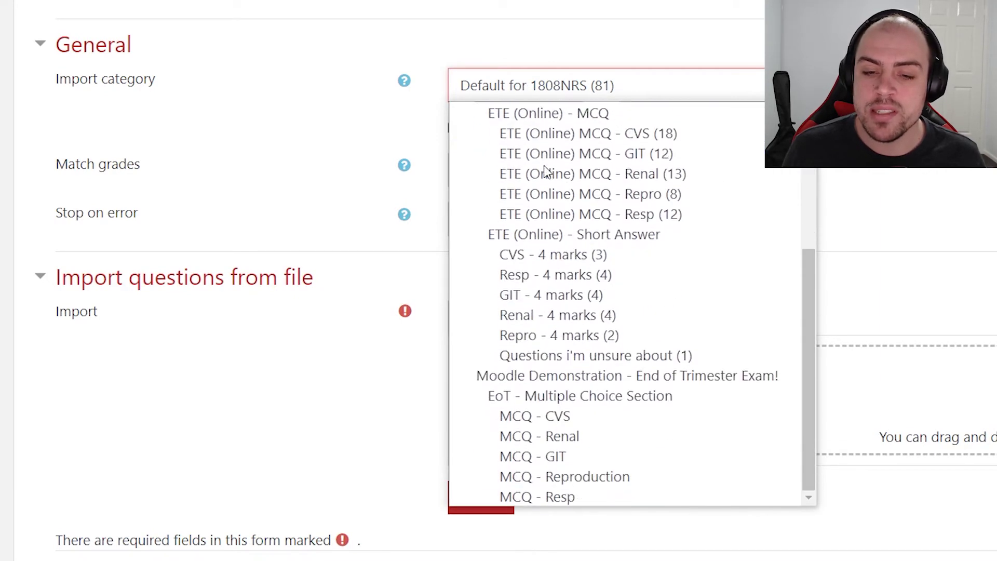
click(567, 416)
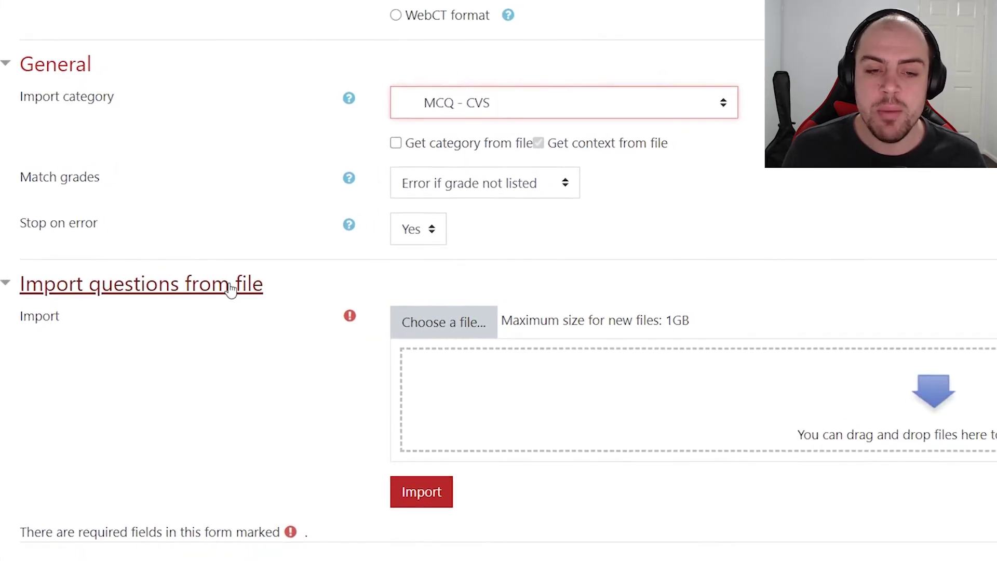
Step: Upload MCQ - CVS.txt from the Moodle Tutorial folder and import its questions
click(436, 325)
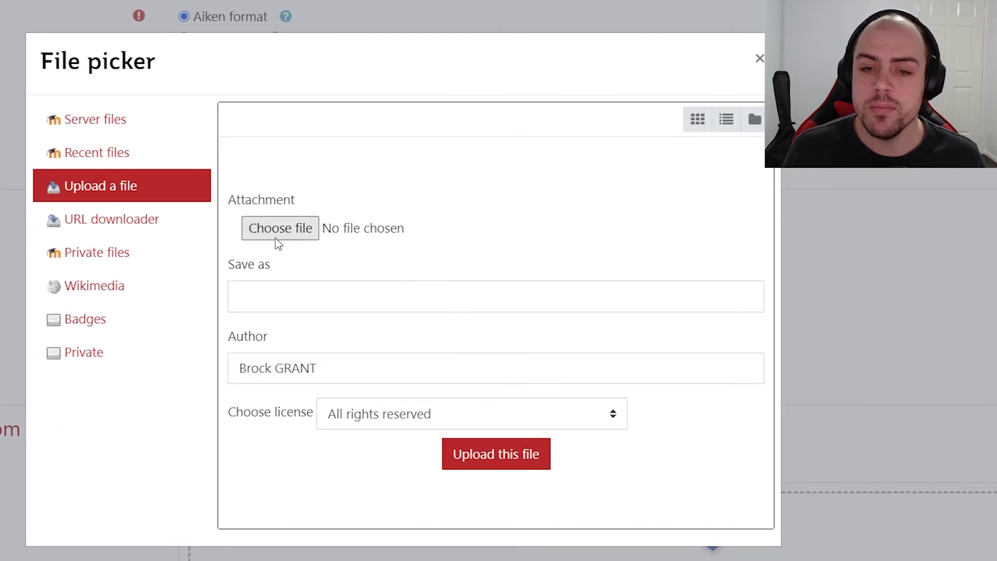
click(279, 231)
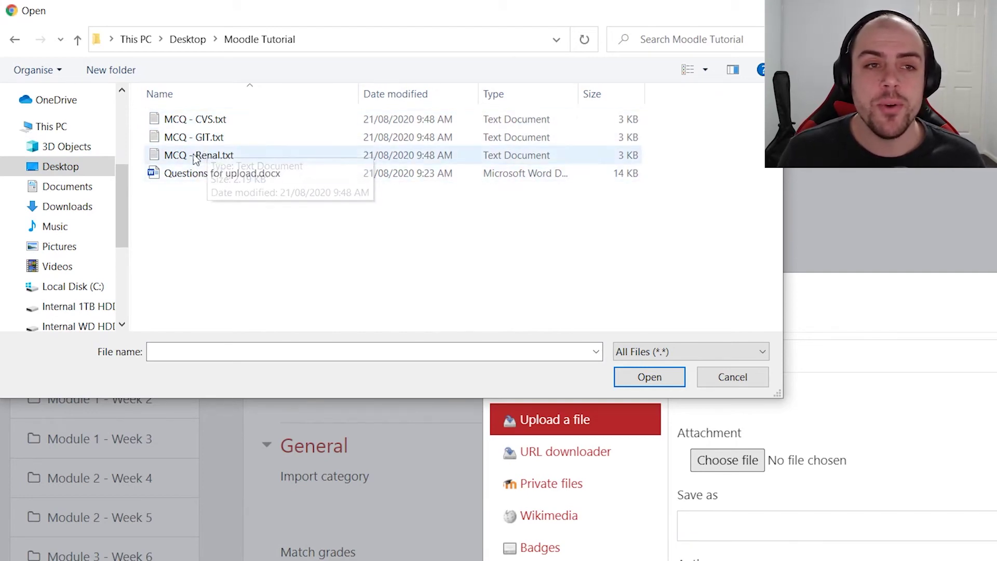
click(206, 123)
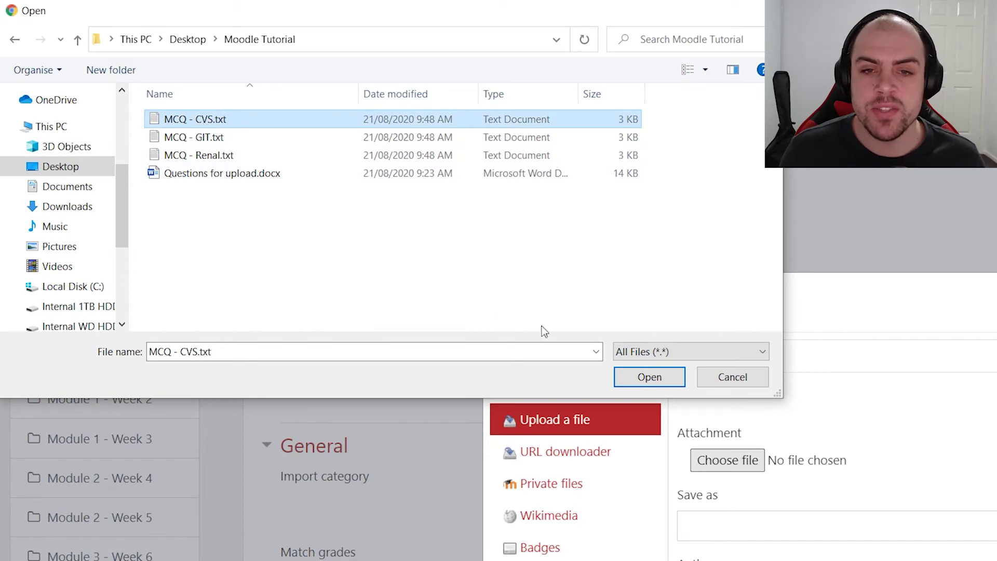
click(645, 378)
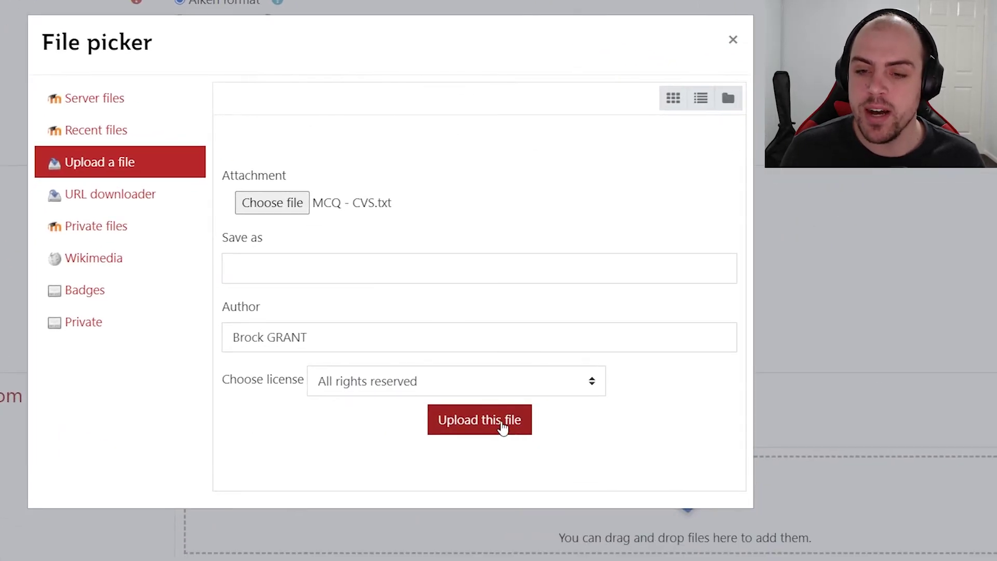
click(596, 476)
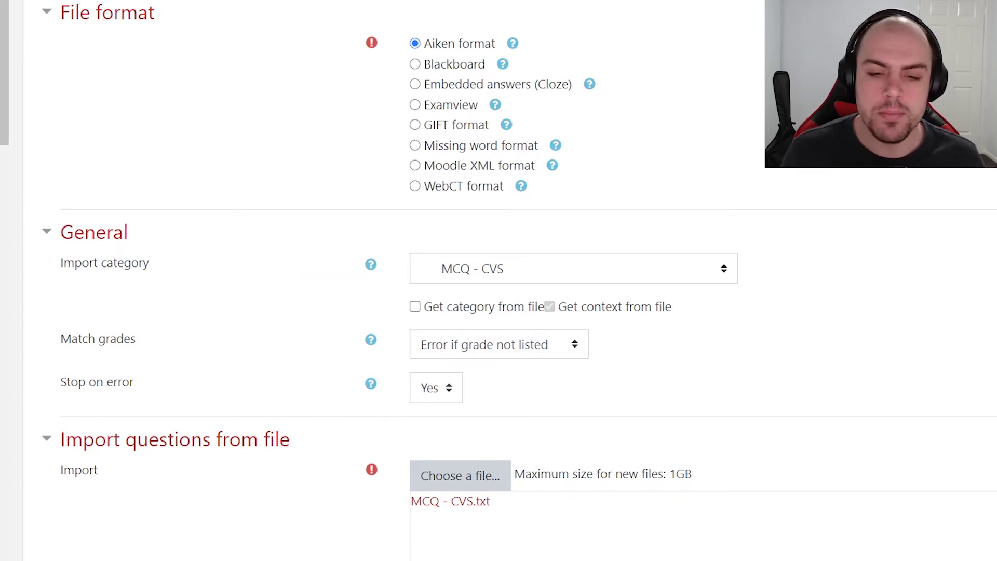
scroll(443, 547, down, 3)
click(446, 490)
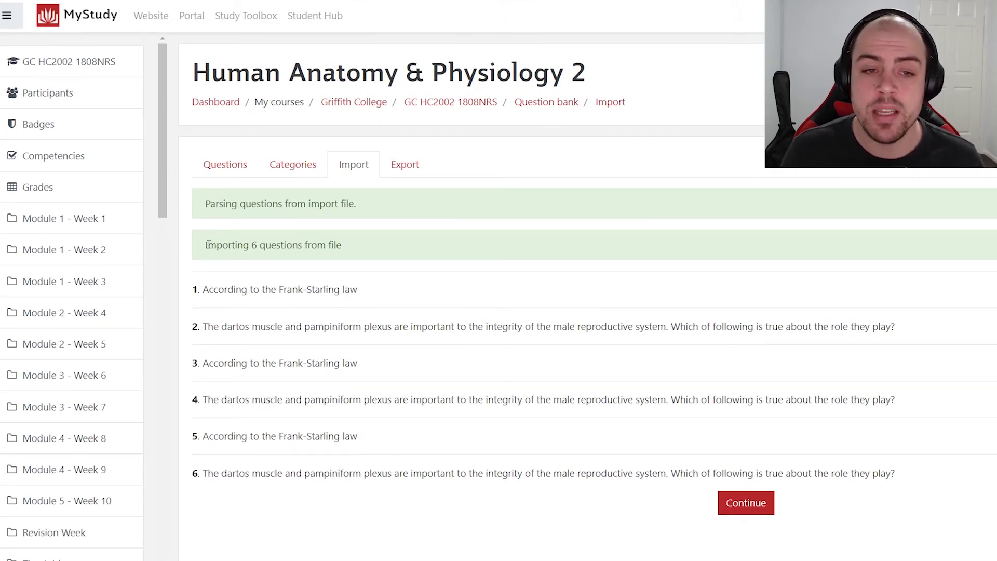
Step: Review the import summary and check the question count beside MCQ - CVS in the category list
drag(206, 244, 342, 246)
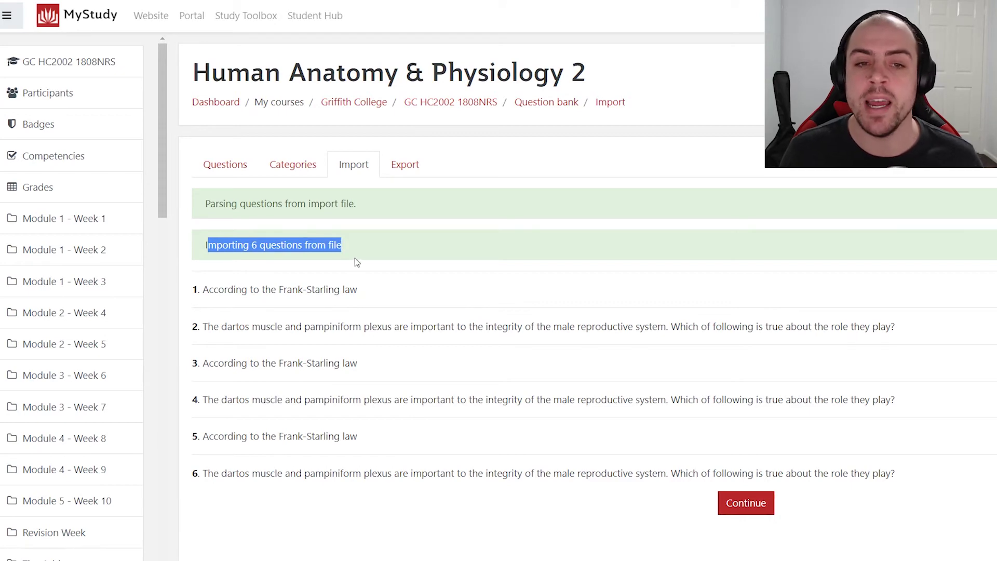
click(355, 249)
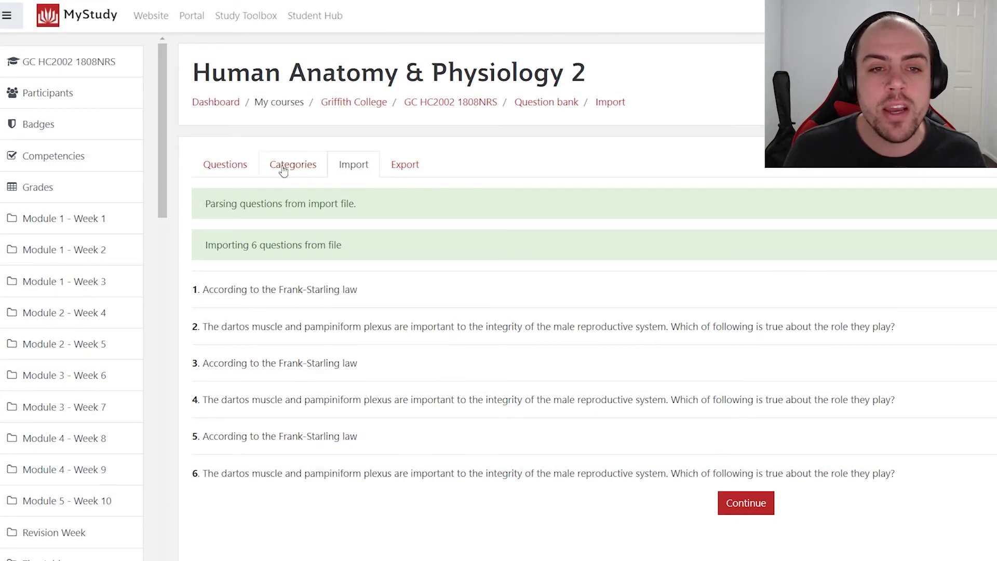
click(283, 167)
scroll(415, 299, down, 10)
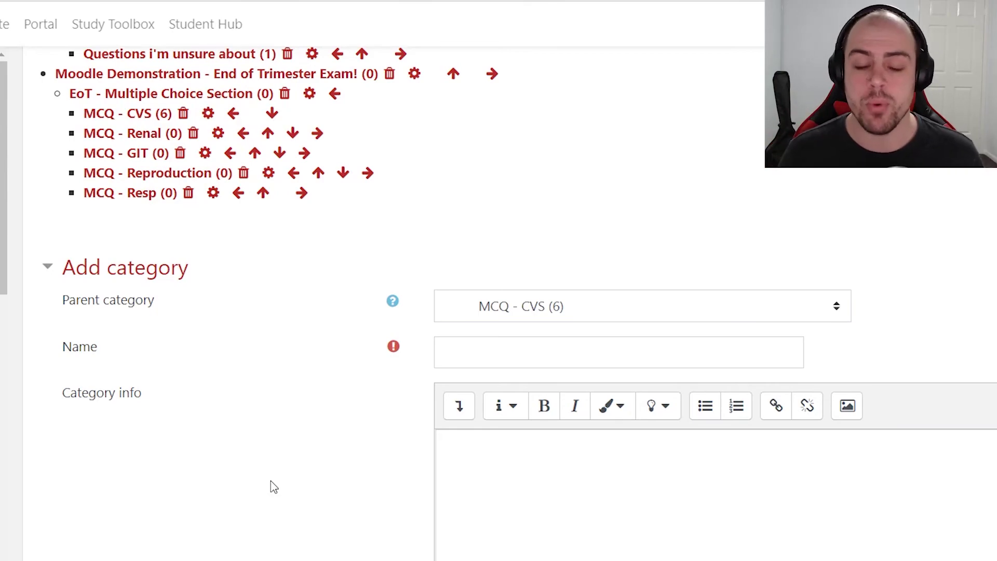
Step: Start another question import in Aiken format and turn off getting the category from the file
scroll(285, 357, up, 15)
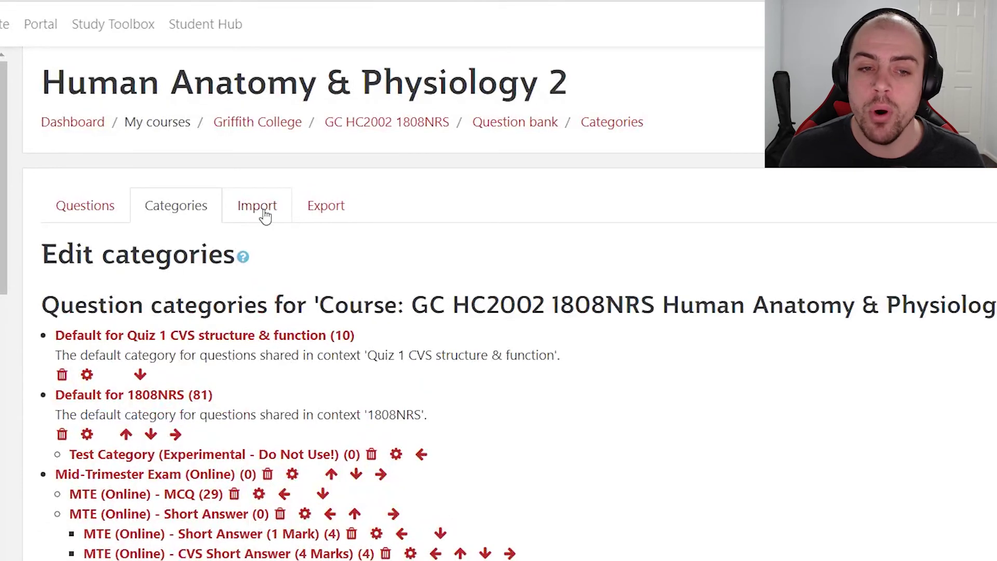
click(265, 216)
scroll(420, 387, down, 6)
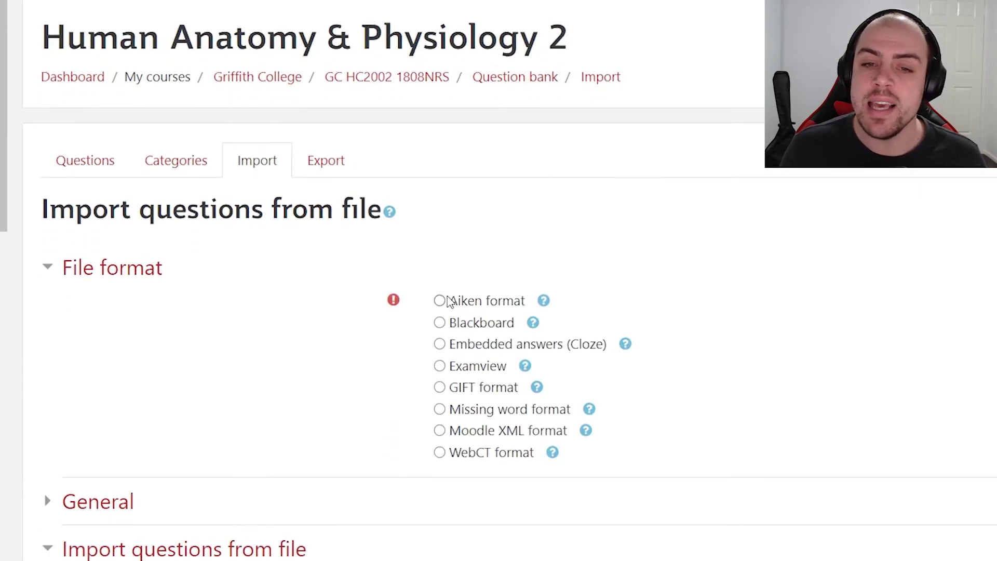
click(439, 141)
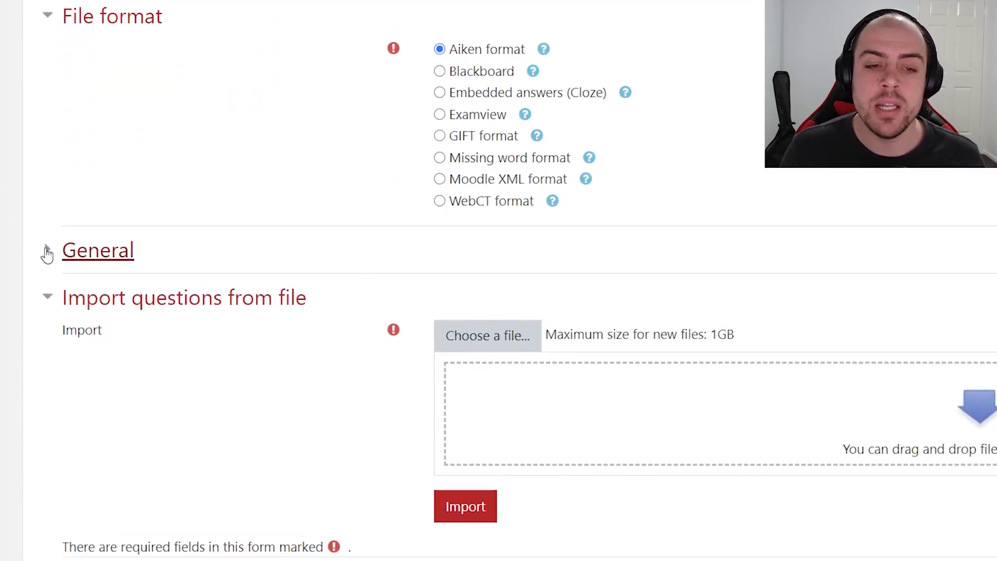
click(46, 250)
scroll(485, 196, down, 3)
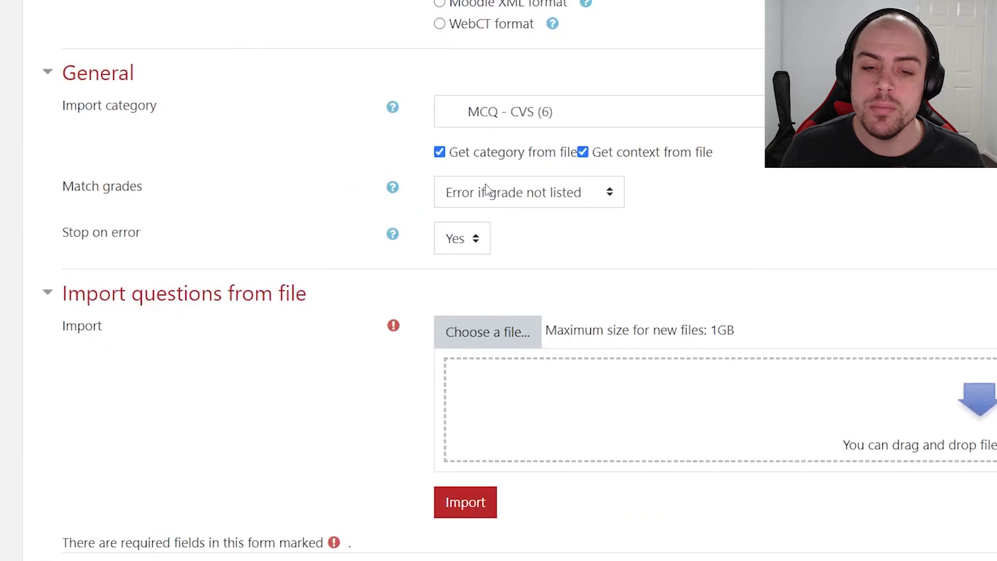
click(440, 153)
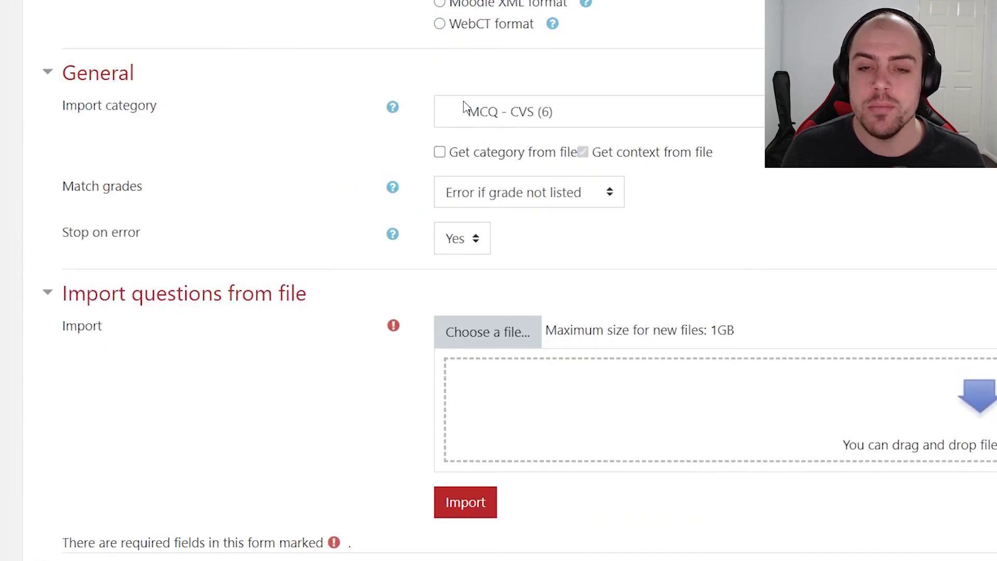
Step: Choose MCQ - Resp as the import category
click(612, 121)
scroll(613, 120, down, 2)
click(605, 35)
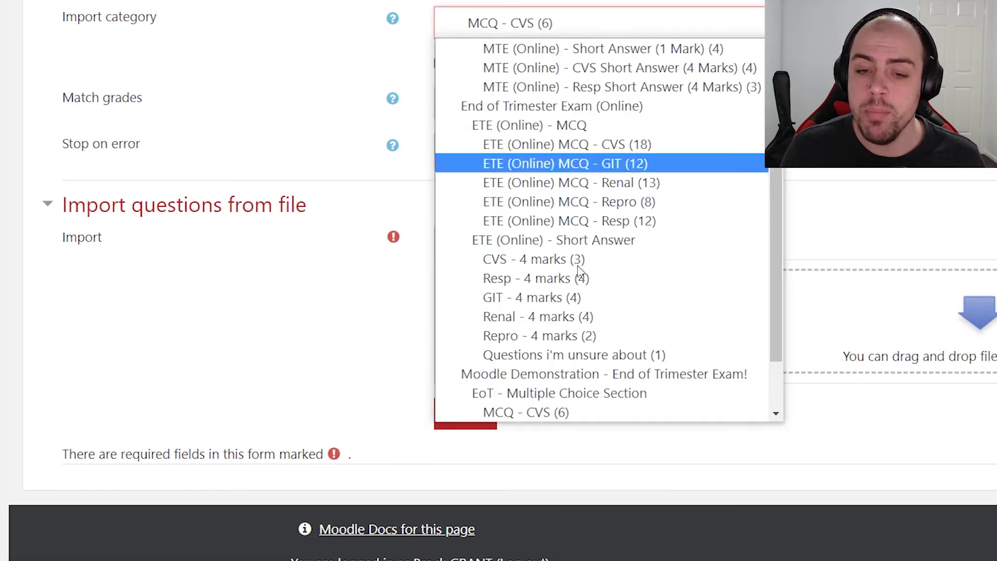
scroll(580, 270, down, 2)
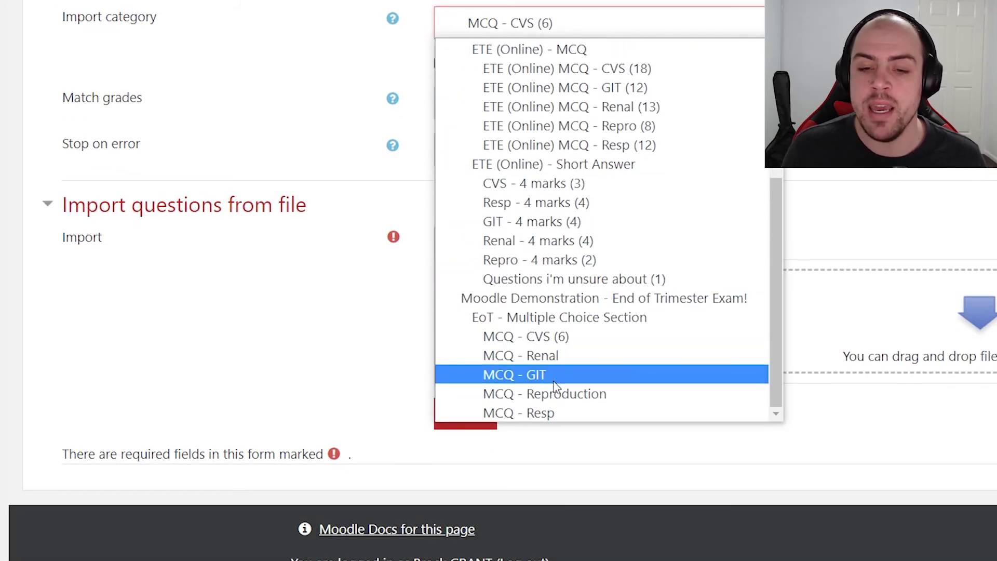
click(526, 411)
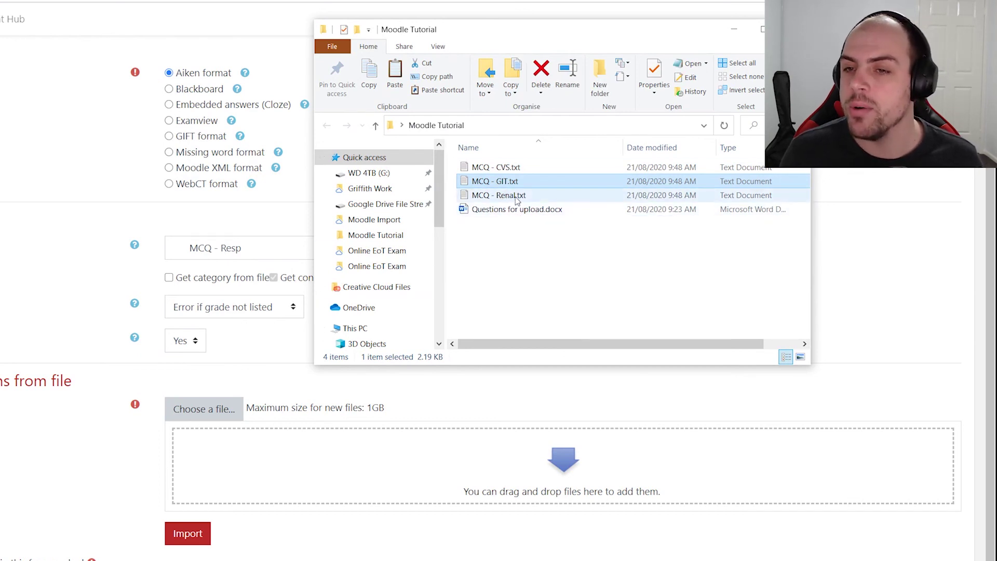
Step: Set the import category to MCQ - Renal, add MCQ - Renal.txt as the import file and import its questions
click(93, 437)
click(275, 253)
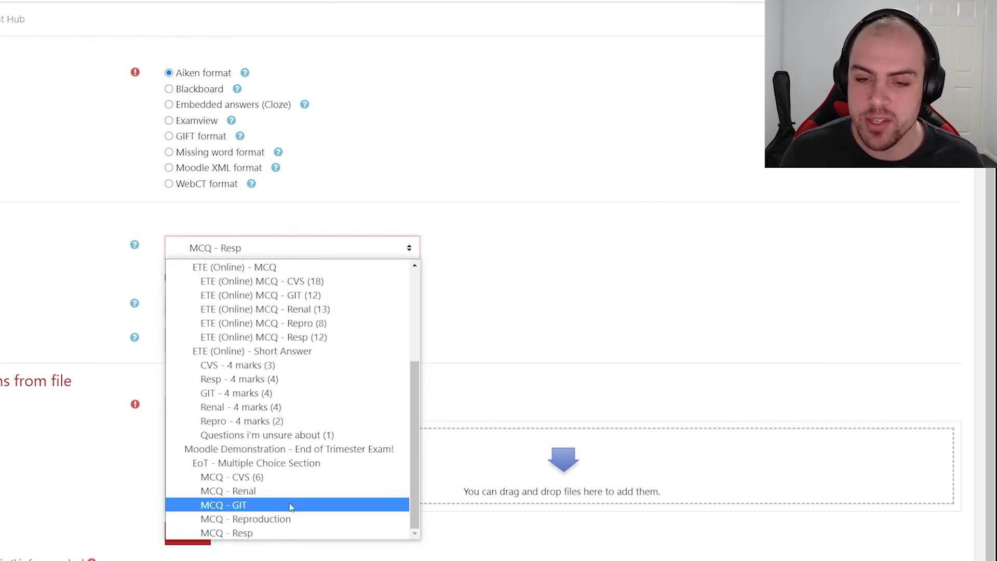
click(258, 491)
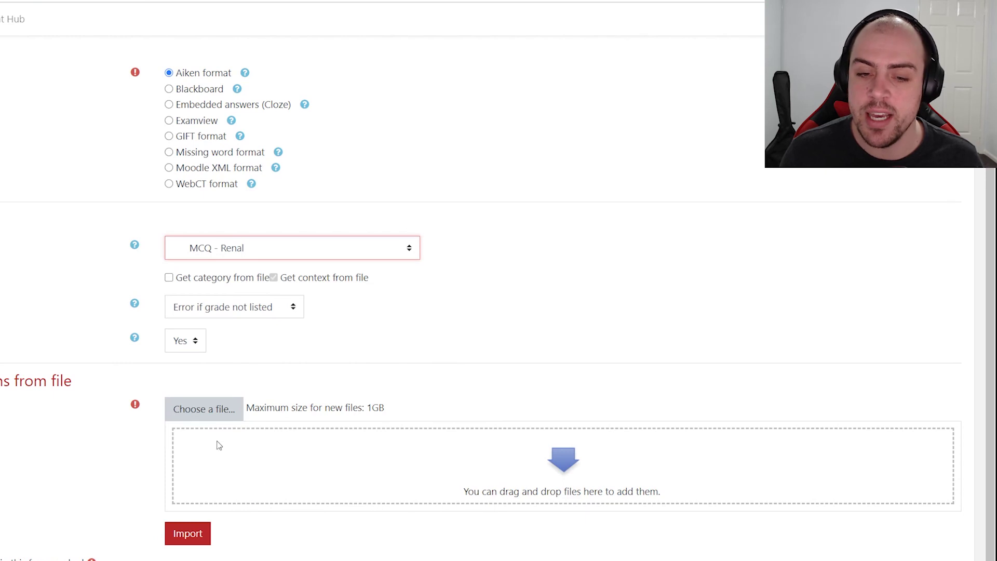
key(alt+Tab)
drag(512, 195, 479, 482)
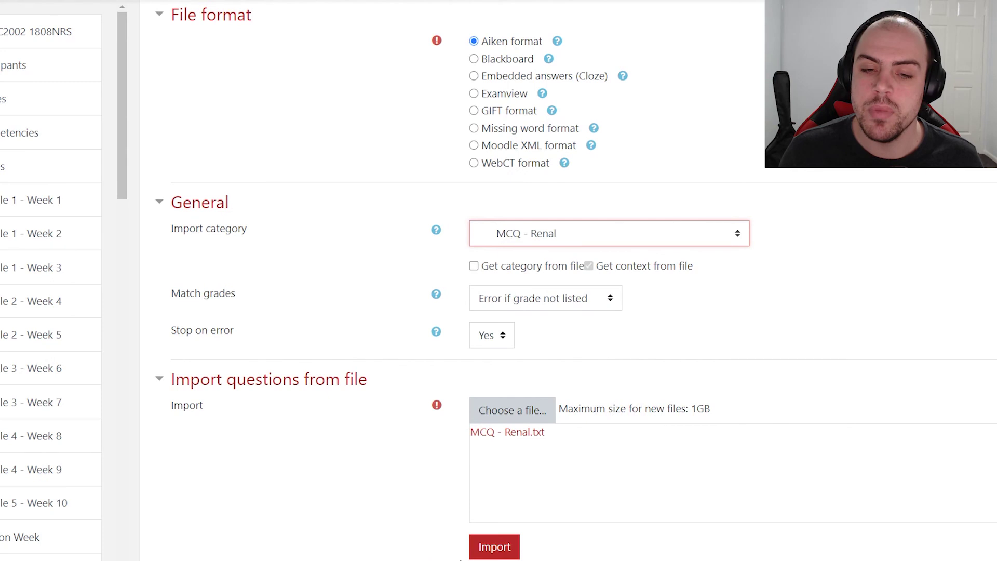
click(494, 548)
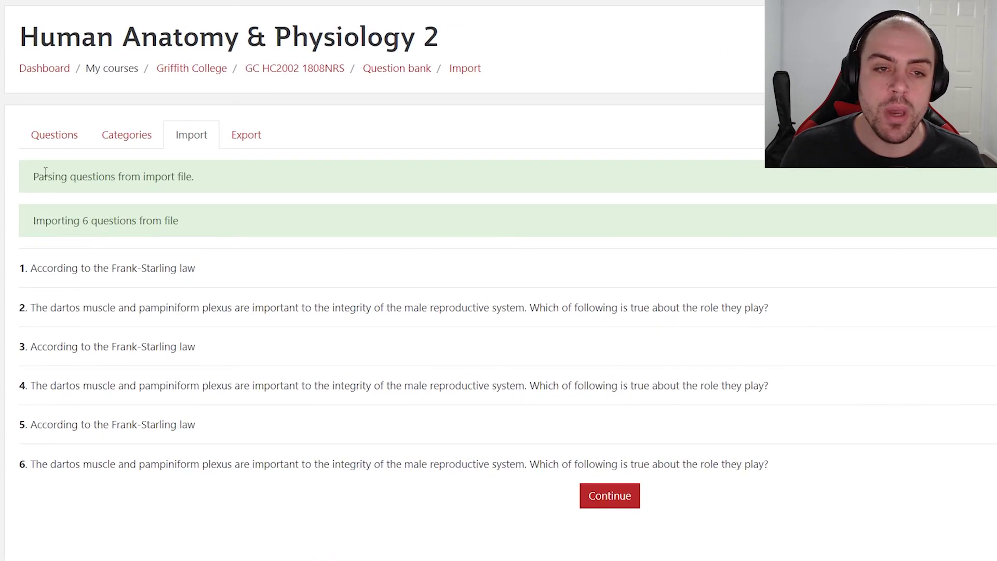
Step: Review the summary of the second import and check the question count beside MCQ - Renal in the category list
drag(39, 177, 173, 235)
click(183, 233)
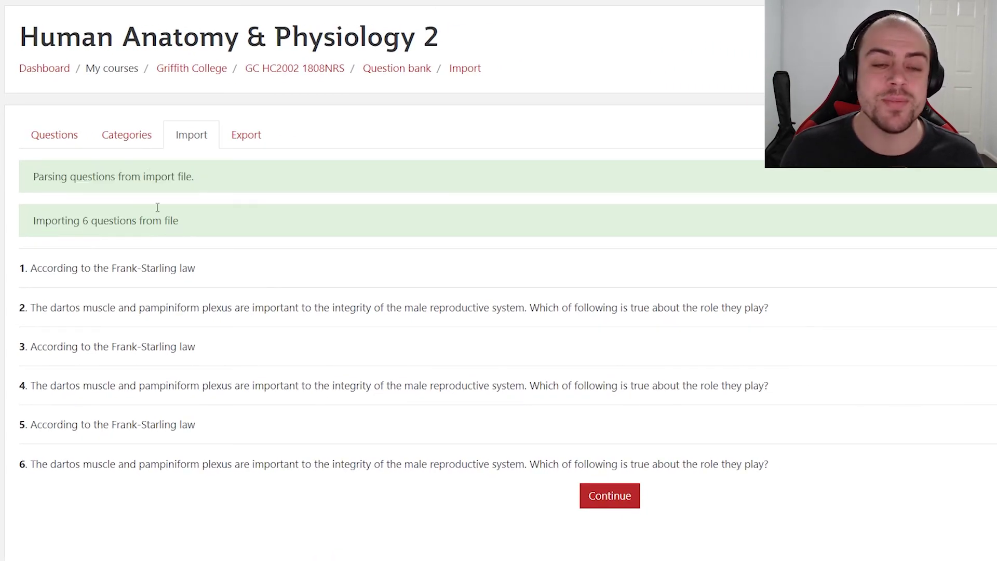
click(137, 144)
scroll(86, 366, down, 5)
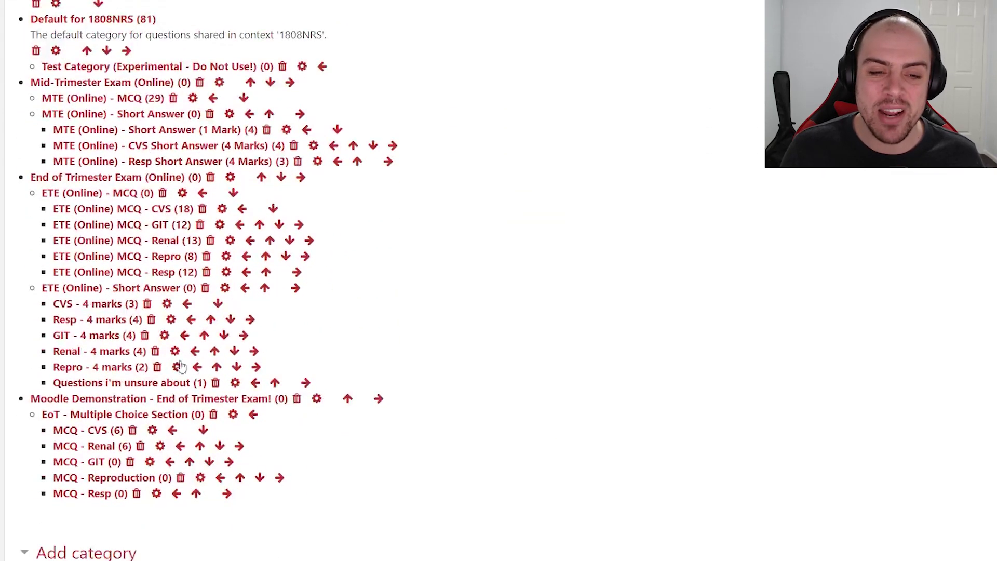